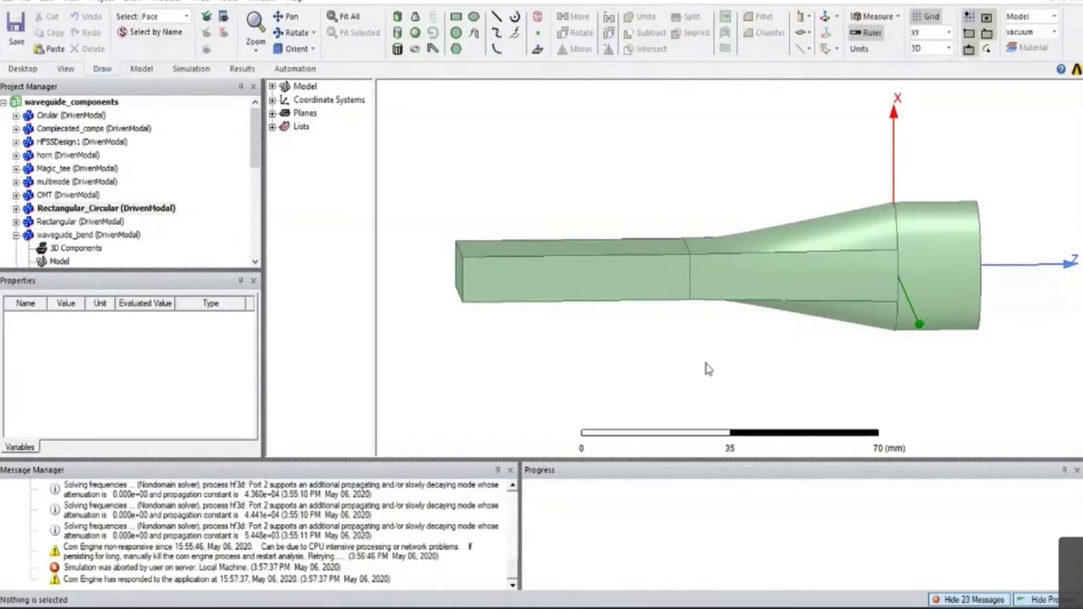
Delete the Unite operation from Box1's modeling history to separate the transition into its original parts
{"action": "double_click", "coordinate": [288, 88]}
{"action": "left_click", "coordinate": [285, 100]}
{"action": "left_click", "coordinate": [298, 114]}
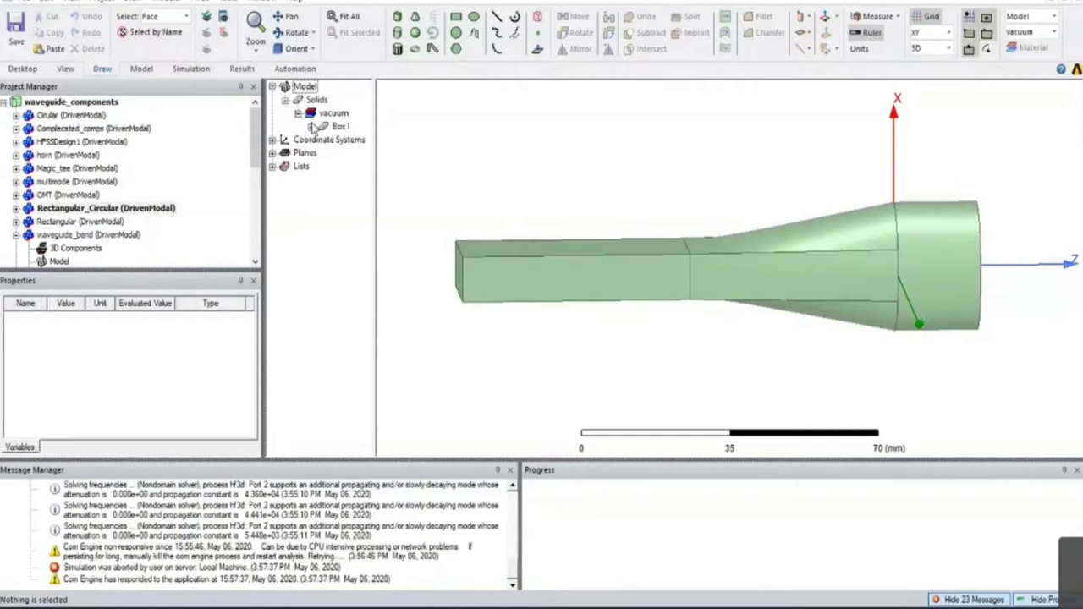
{"action": "left_click", "coordinate": [311, 126]}
{"action": "left_click", "coordinate": [353, 153]}
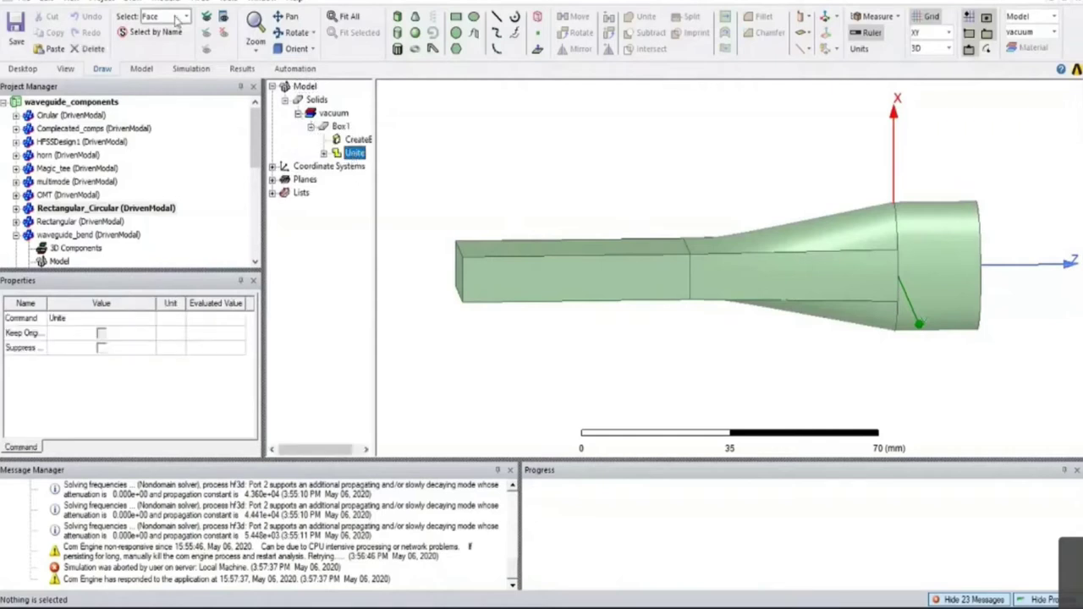
{"action": "left_click", "coordinate": [93, 48]}
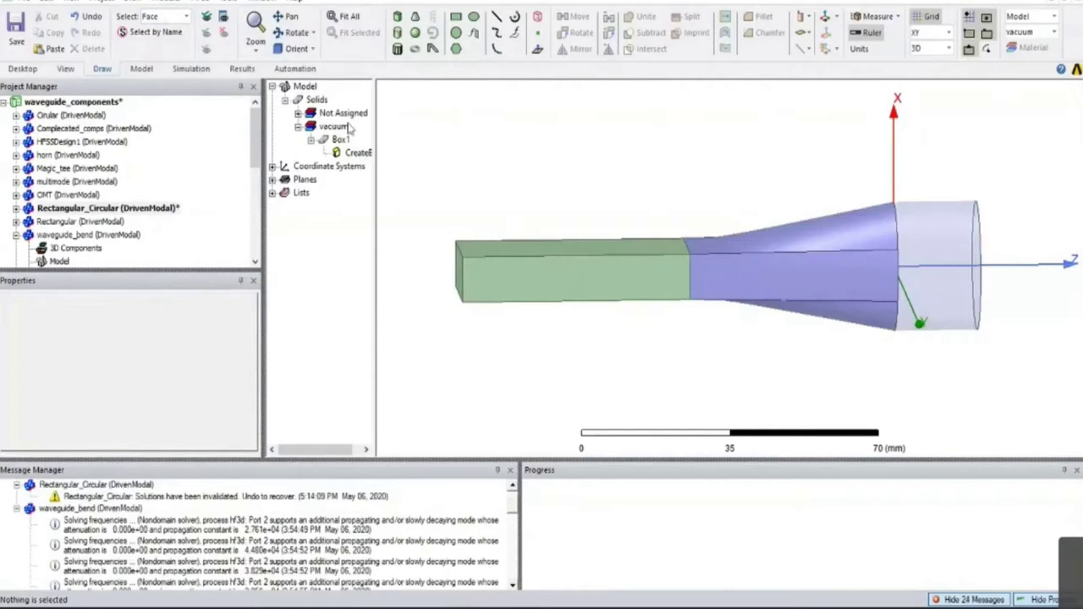
Delete the Connect operation from Circle35's modeling history to split the taper into its two sheets
{"action": "left_click", "coordinate": [298, 114]}
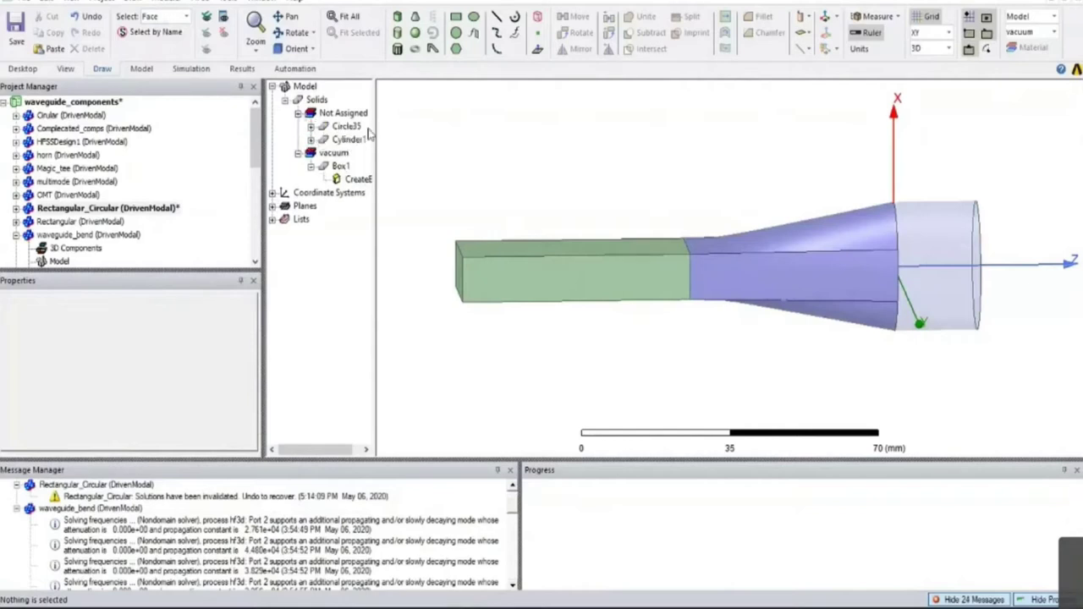
{"action": "left_click", "coordinate": [345, 126]}
{"action": "left_click", "coordinate": [311, 126]}
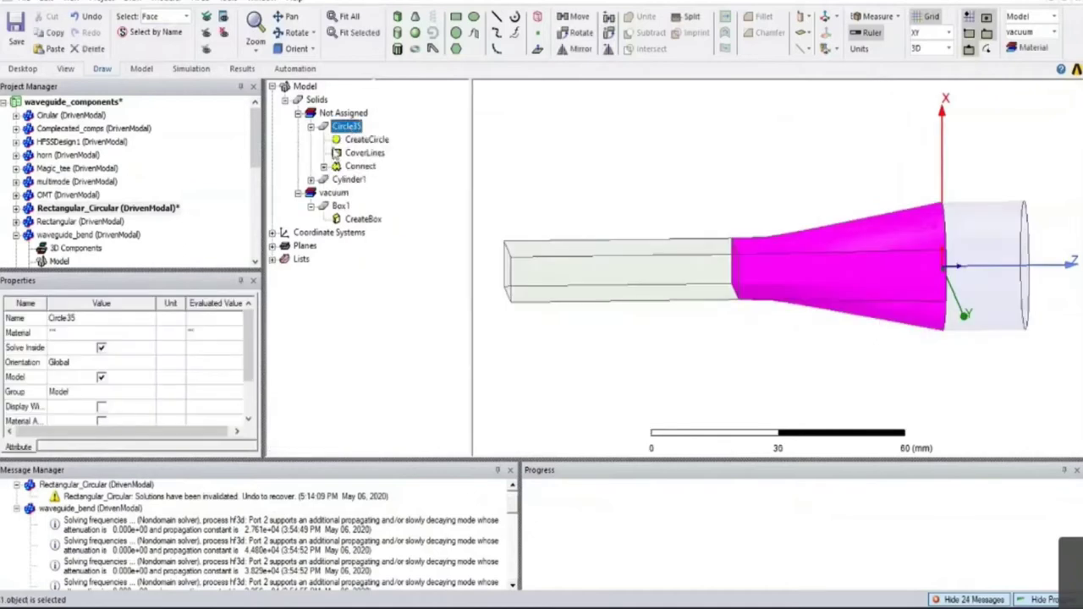
{"action": "left_click", "coordinate": [347, 166]}
{"action": "key", "text": "Delete"}
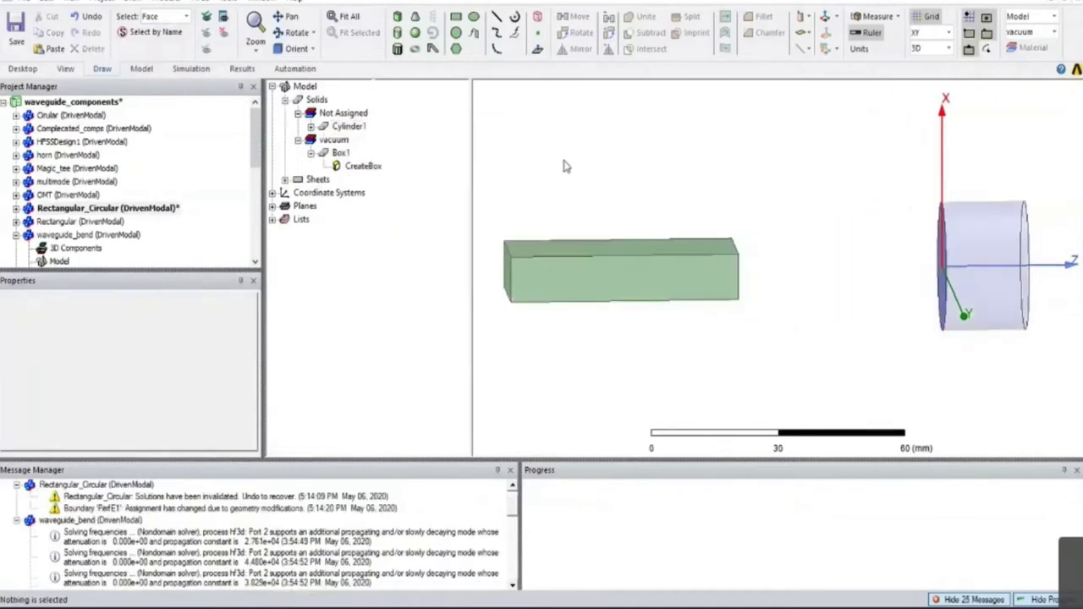
Hide Box1 and Cylinder1, and examine the spacing of the rectangular and circular sheets from the front and side
{"action": "left_click", "coordinate": [340, 152]}
{"action": "left_click", "coordinate": [348, 126], "text": "ctrl"}
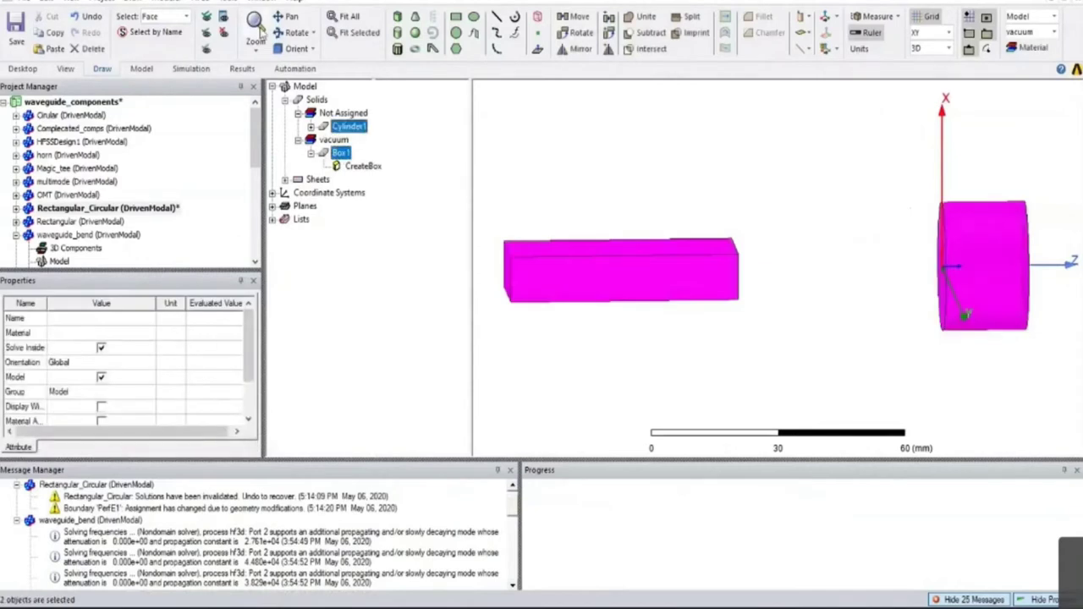
{"action": "left_click", "coordinate": [606, 307]}
{"action": "left_click_drag", "start_coordinate": [607, 307], "coordinate": [794, 298], "text": "alt"}
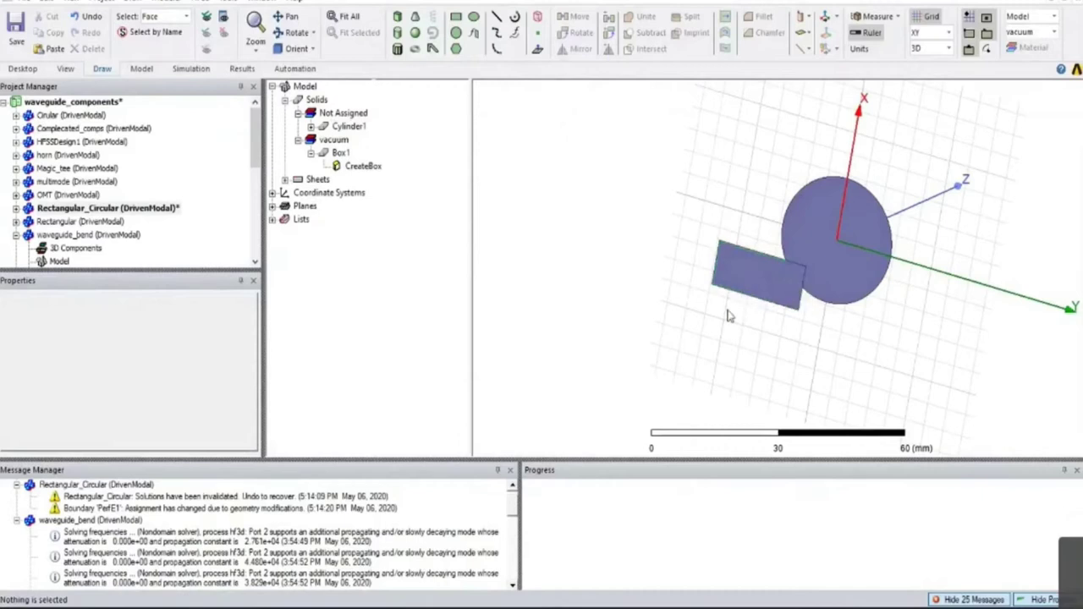
{"action": "left_click_drag", "start_coordinate": [795, 296], "coordinate": [794, 273], "text": "alt"}
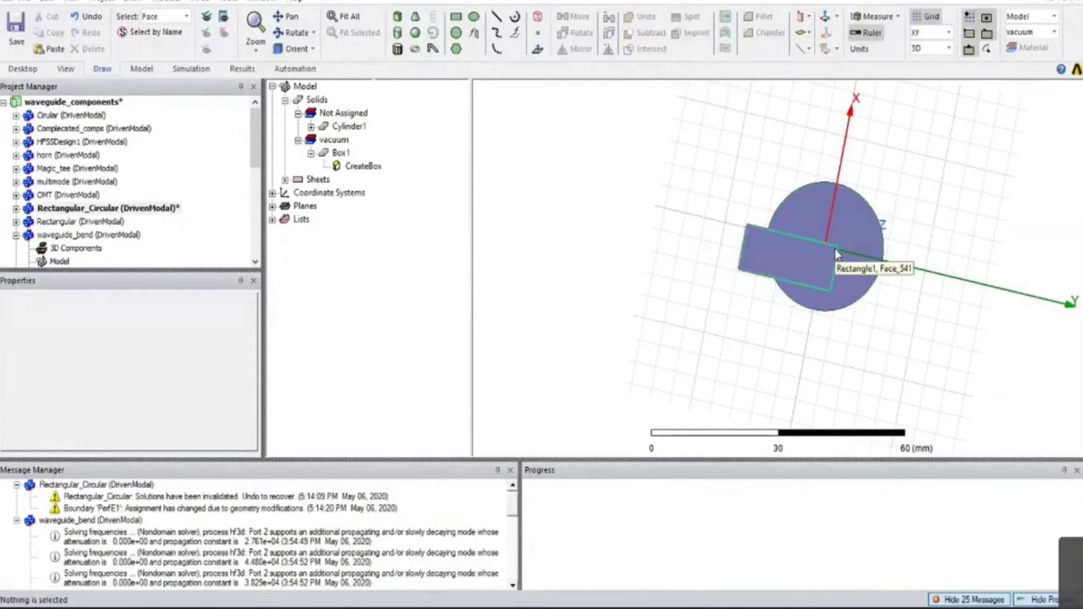
{"action": "left_click_drag", "start_coordinate": [838, 254], "coordinate": [730, 232], "text": "alt"}
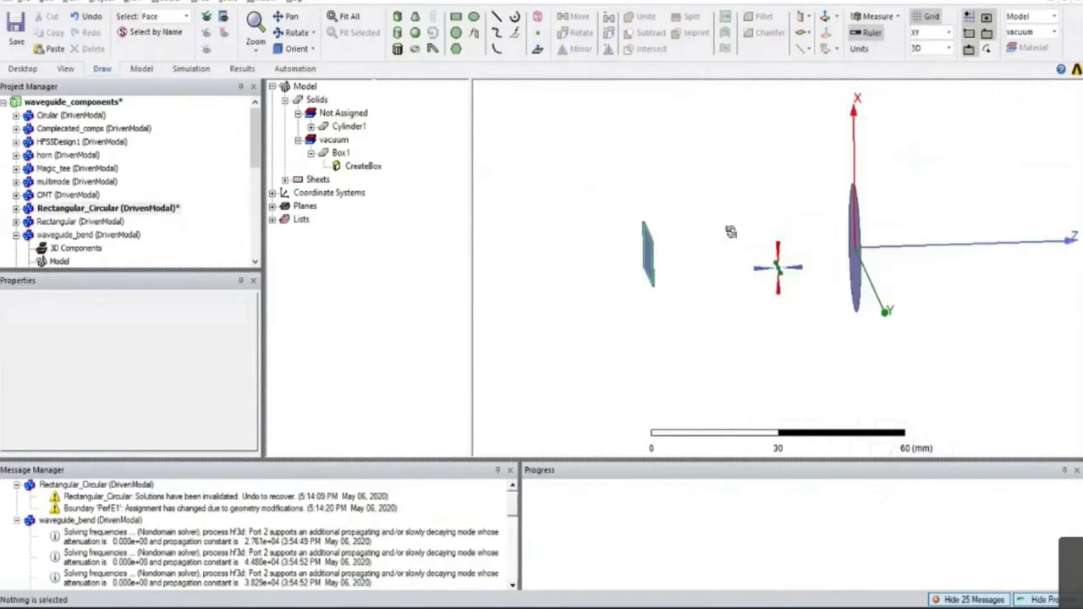
{"action": "mouse_move", "coordinate": [672, 256]}
{"action": "left_mouse_down", "text": "alt"}
{"action": "mouse_move", "coordinate": [682, 245]}
{"action": "mouse_move", "coordinate": [661, 254]}
{"action": "left_mouse_up", "text": "alt"}
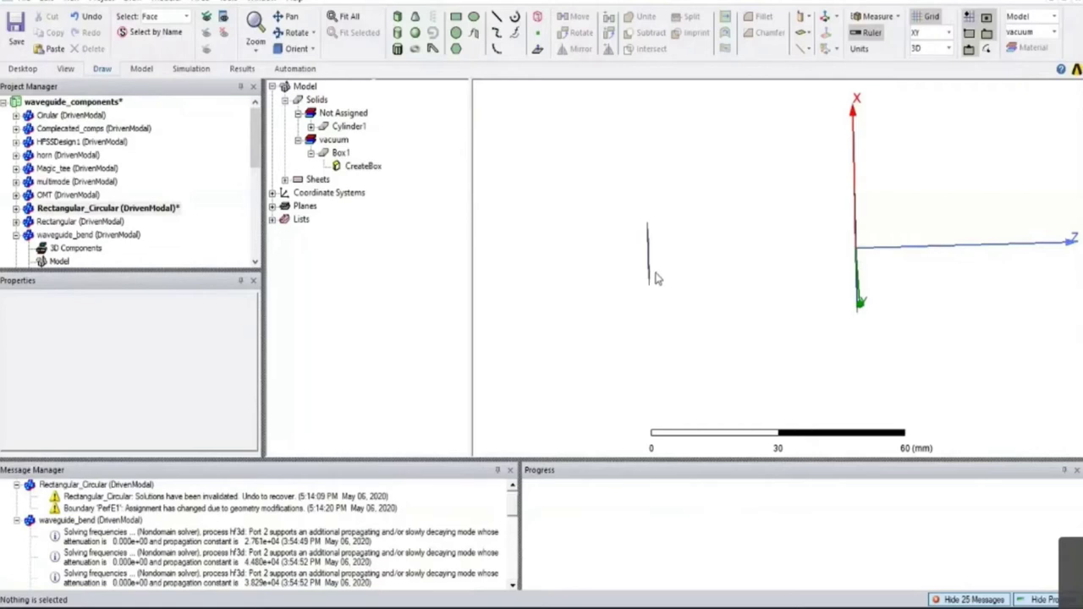
Measure the position offset from a corner of the rectangular sheet to the circular sheet
{"action": "right_click", "coordinate": [556, 178]}
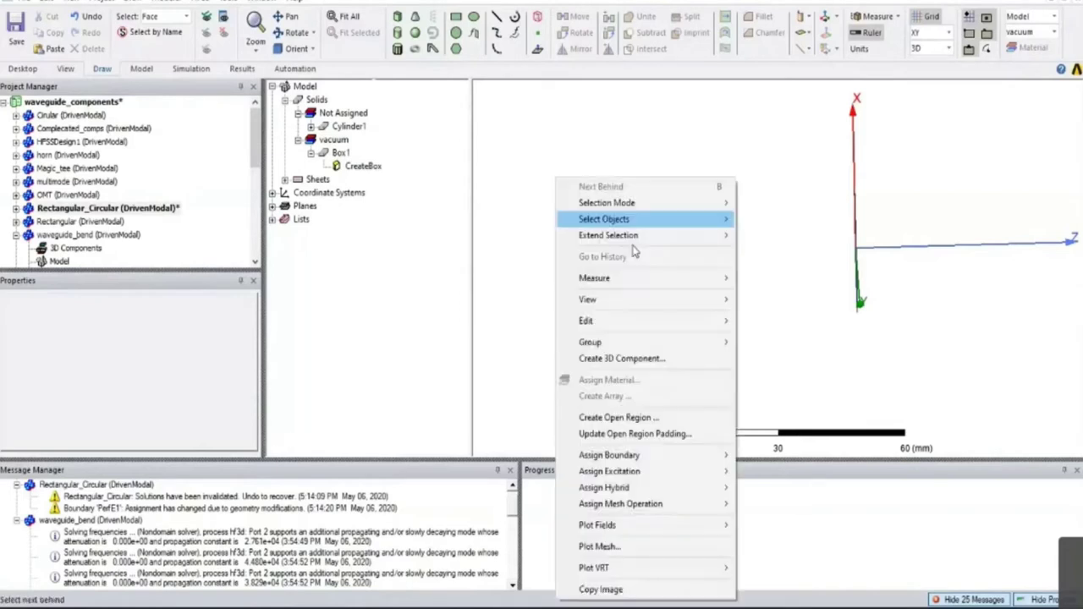
{"action": "mouse_move", "coordinate": [722, 280]}
{"action": "left_click", "coordinate": [769, 278]}
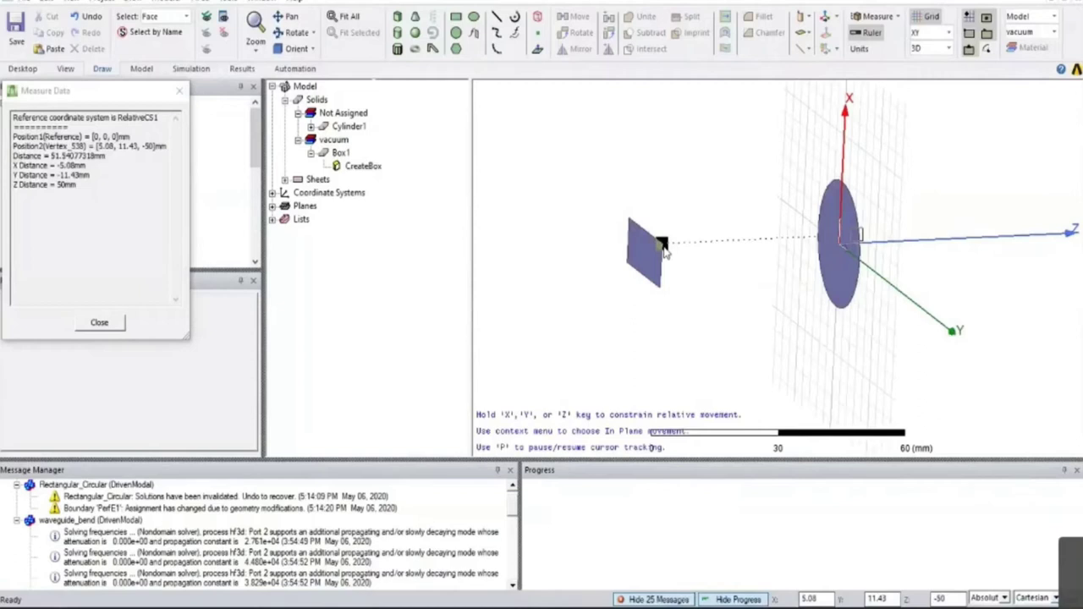
{"action": "left_click", "coordinate": [662, 244]}
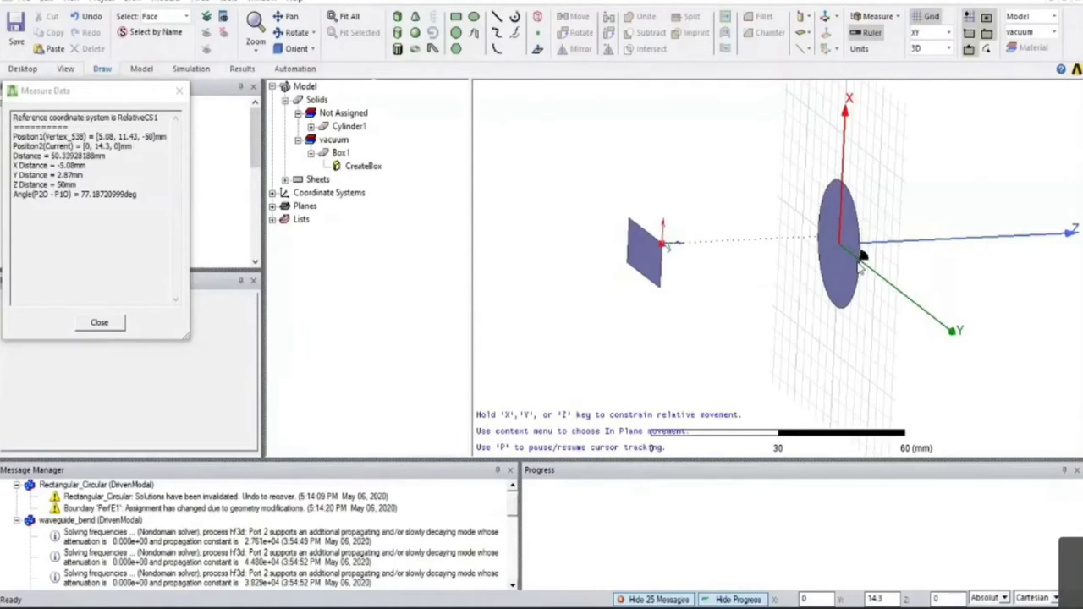
{"action": "key", "text": "Escape"}
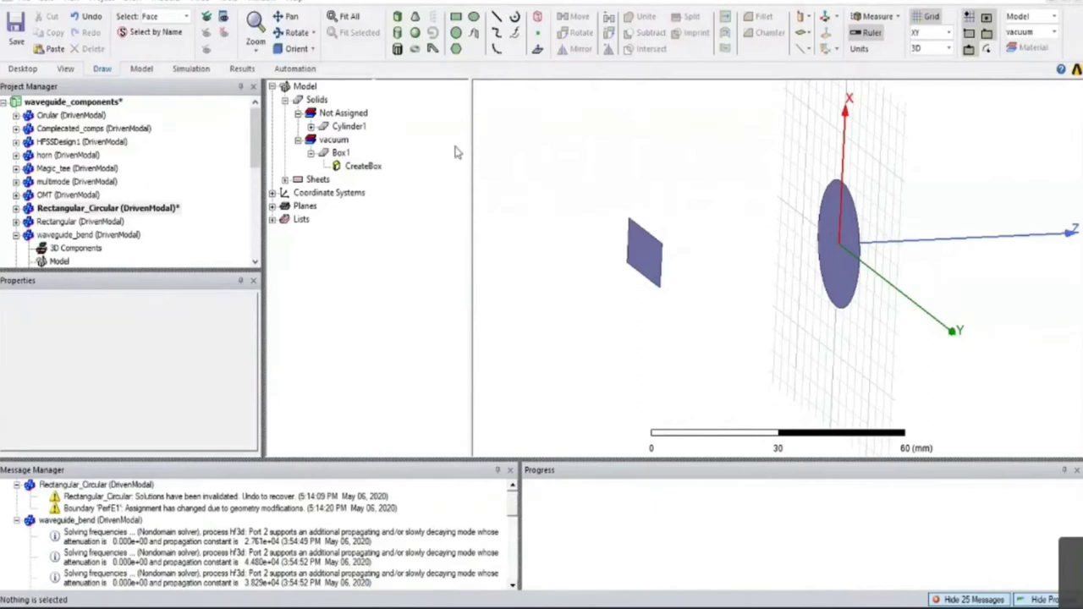
Connect the Circle35 and Rectangle1 sheets into a tapered solid with the surface Connect operation
{"action": "left_click", "coordinate": [286, 180]}
{"action": "left_click", "coordinate": [298, 193]}
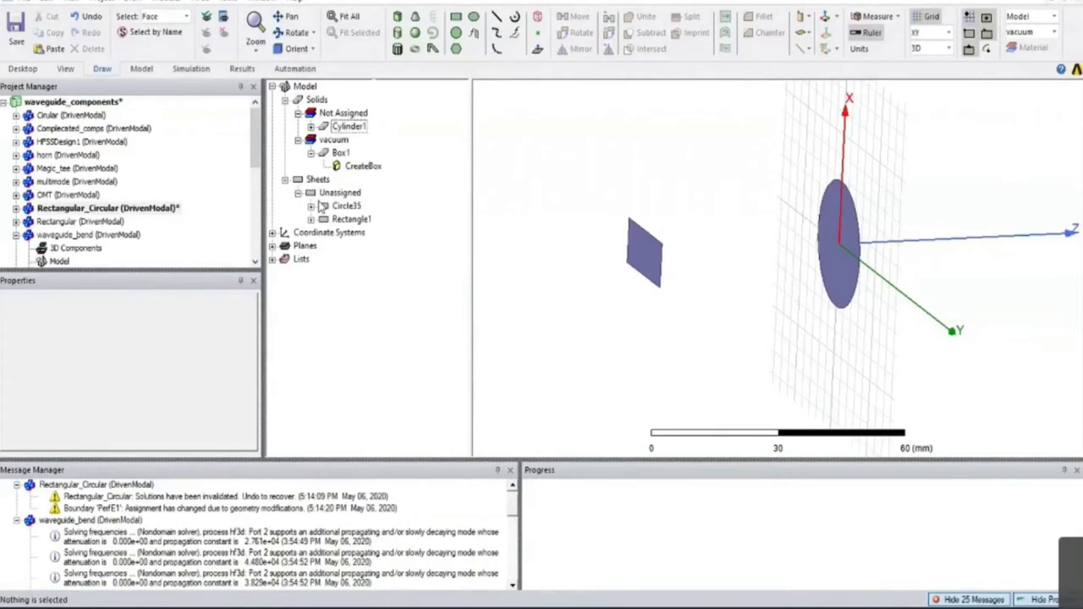
{"action": "left_click", "coordinate": [345, 207]}
{"action": "left_click", "coordinate": [352, 220], "text": "ctrl"}
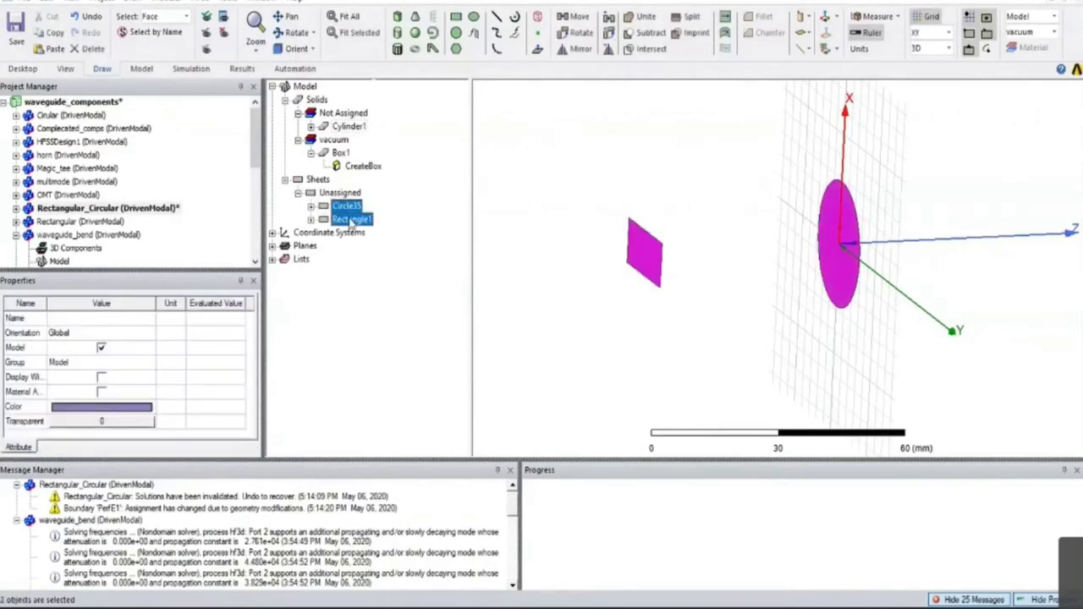
{"action": "right_click", "coordinate": [352, 220]}
{"action": "mouse_move", "coordinate": [495, 286]}
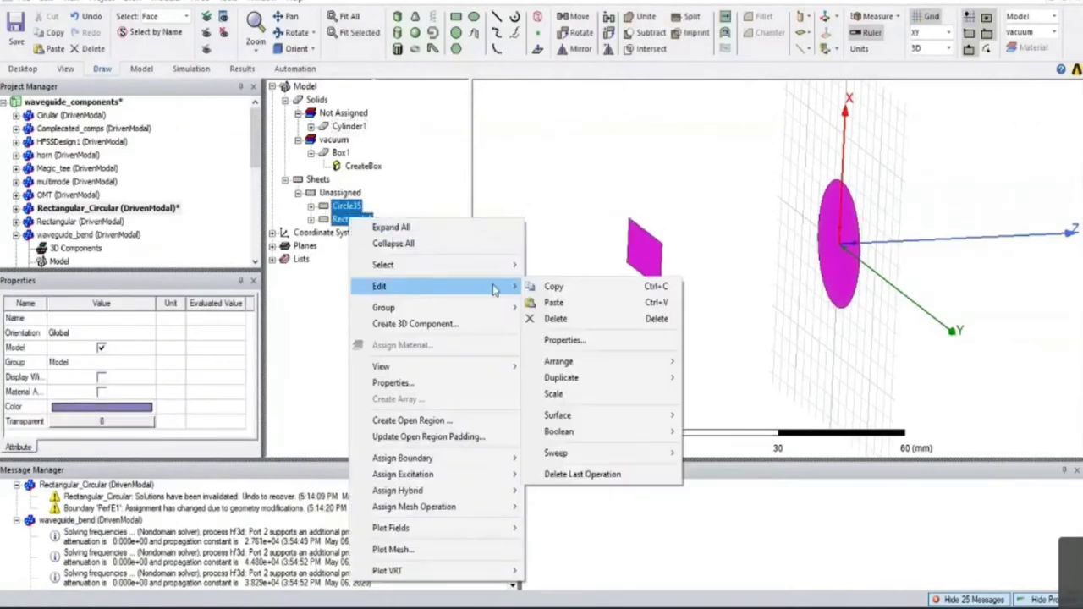
{"action": "mouse_move", "coordinate": [609, 416]}
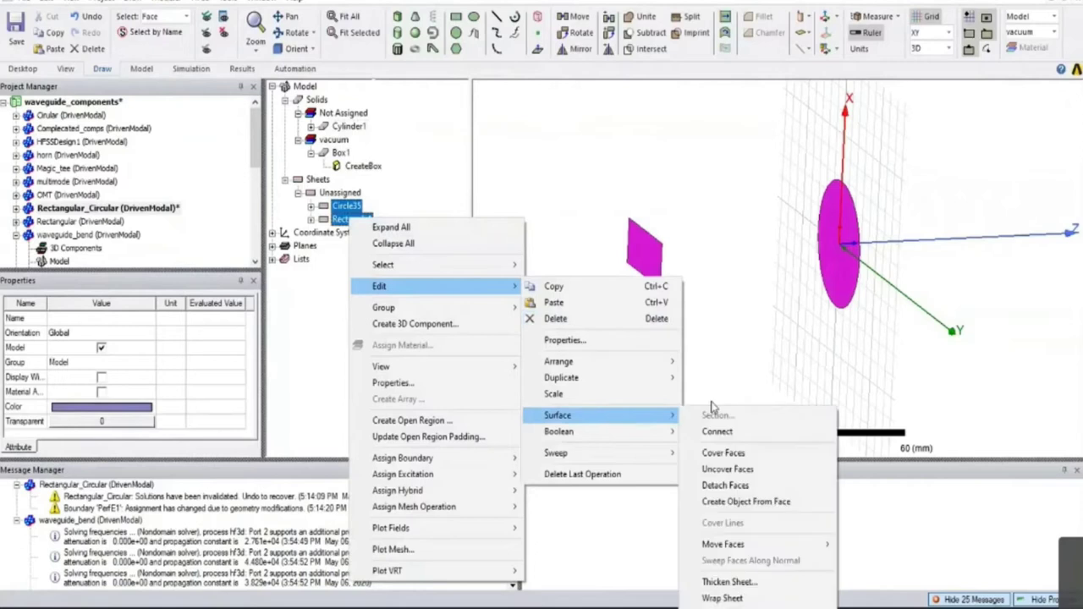
{"action": "left_click", "coordinate": [747, 438]}
{"action": "left_click", "coordinate": [703, 389]}
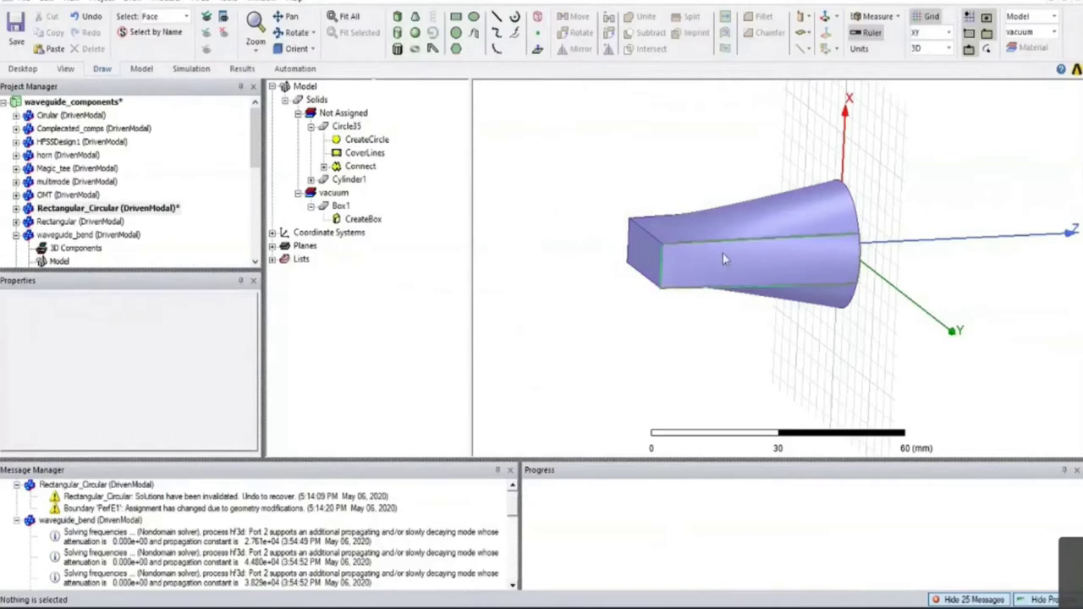
Examine the connected taper from several angles, highlighting its rectangular end face and its circular end face
{"action": "left_click_drag", "start_coordinate": [723, 253], "coordinate": [760, 201], "text": "alt"}
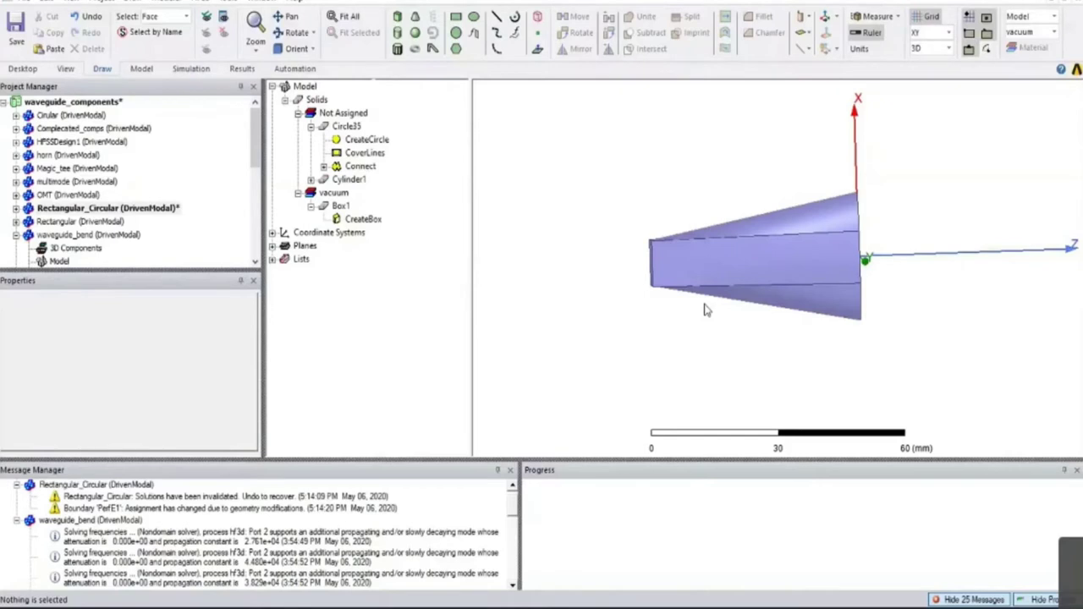
{"action": "left_click_drag", "start_coordinate": [750, 266], "coordinate": [798, 273], "text": "alt"}
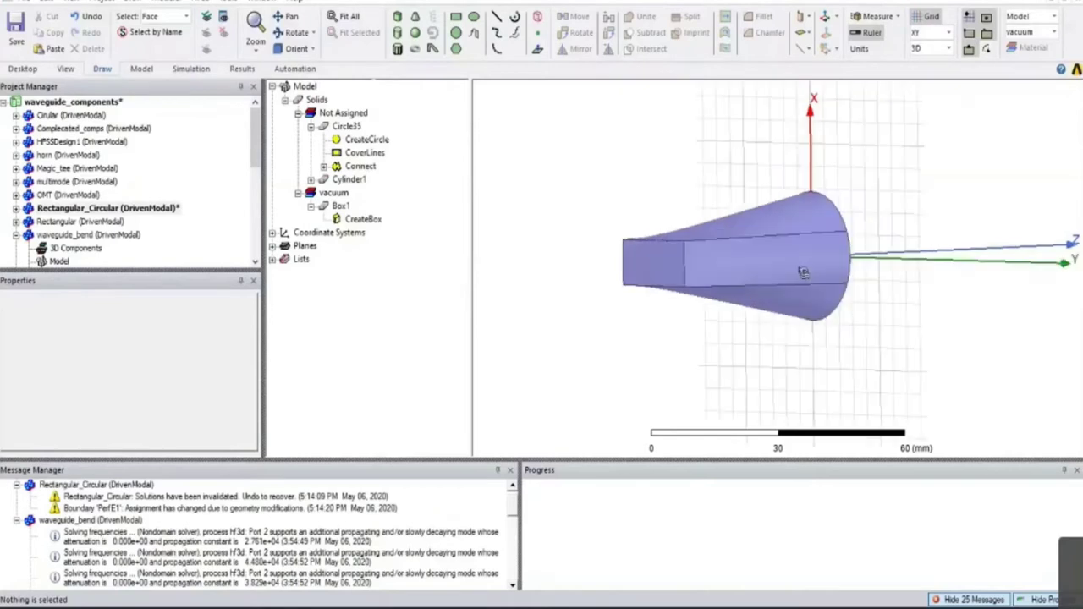
{"action": "left_click", "coordinate": [655, 262]}
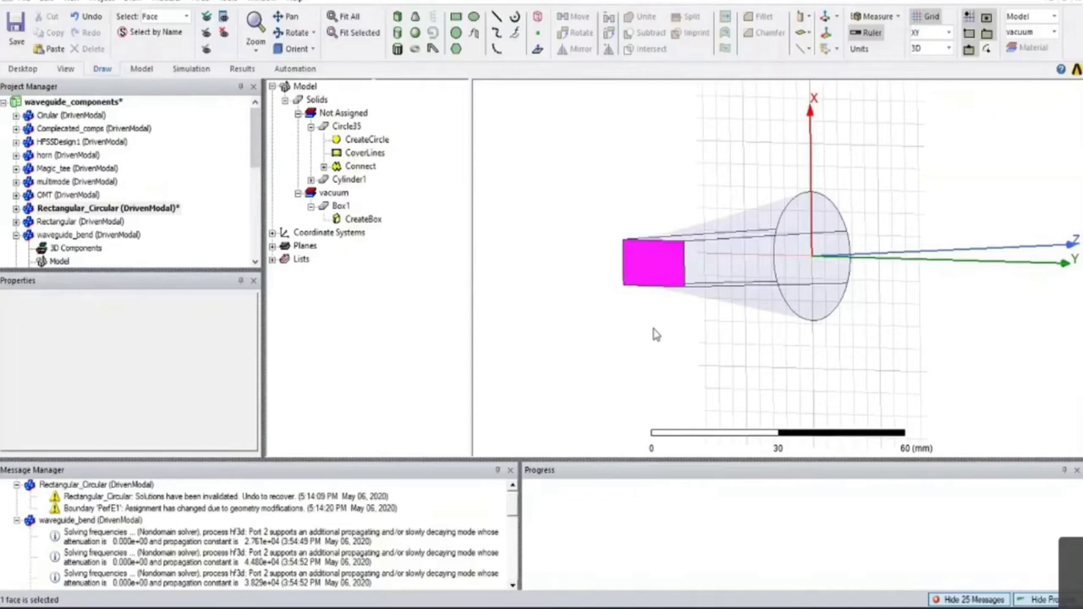
{"action": "left_click_drag", "start_coordinate": [694, 276], "coordinate": [628, 285], "text": "alt"}
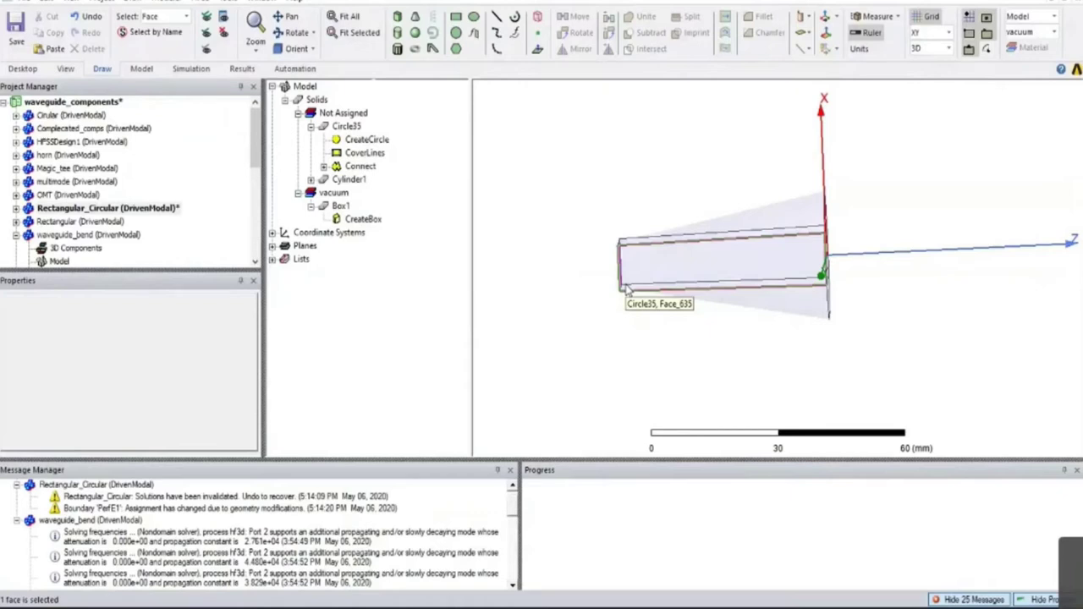
{"action": "left_click_drag", "start_coordinate": [628, 289], "coordinate": [613, 264], "text": "alt"}
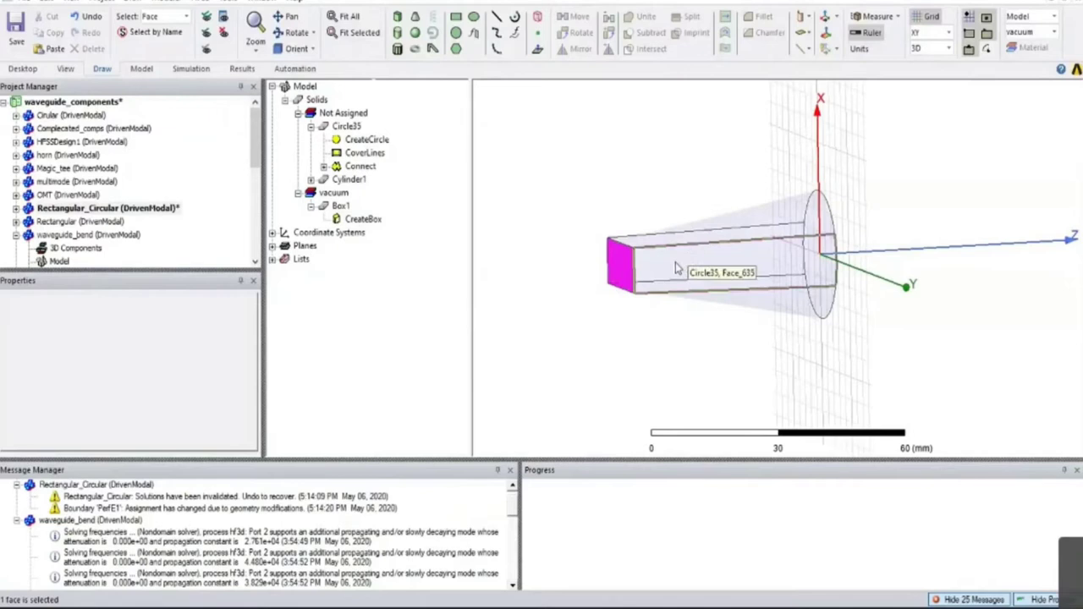
{"action": "left_click_drag", "start_coordinate": [676, 268], "coordinate": [858, 370], "text": "alt"}
{"action": "left_click", "coordinate": [831, 239]}
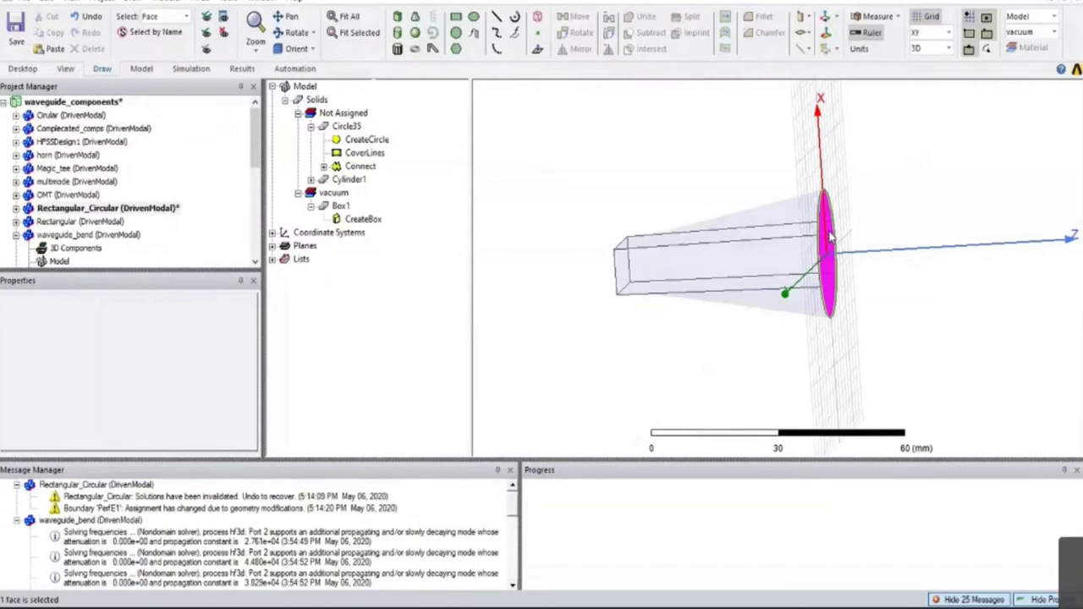
{"action": "left_click", "coordinate": [665, 191]}
Undo the connection and the earlier history deletions to restore the united Box1 solid
{"action": "key", "text": "ctrl+z"}
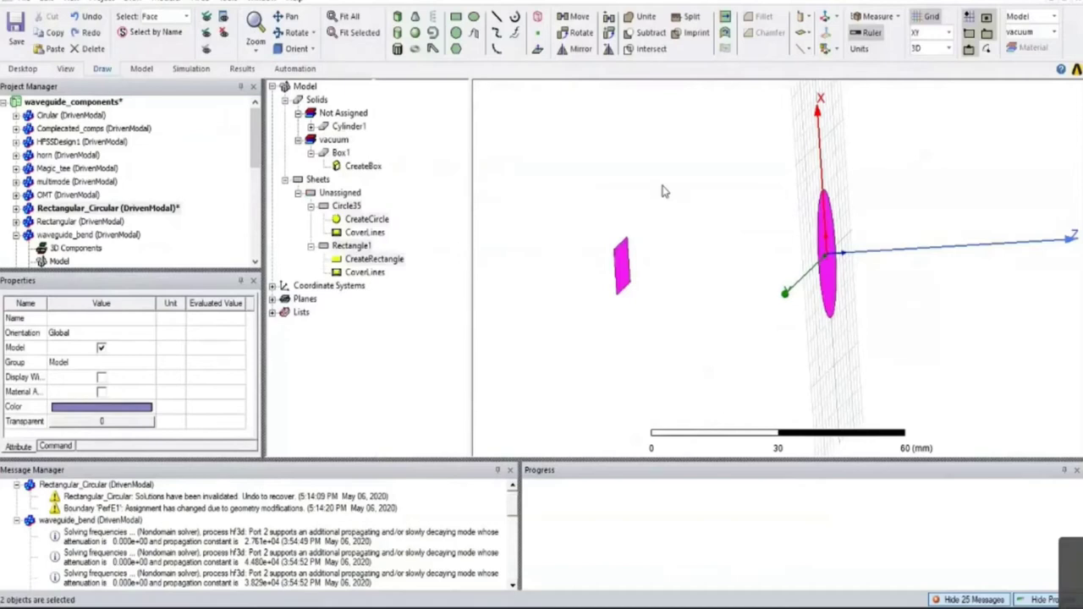
{"action": "key", "text": "ctrl+y"}
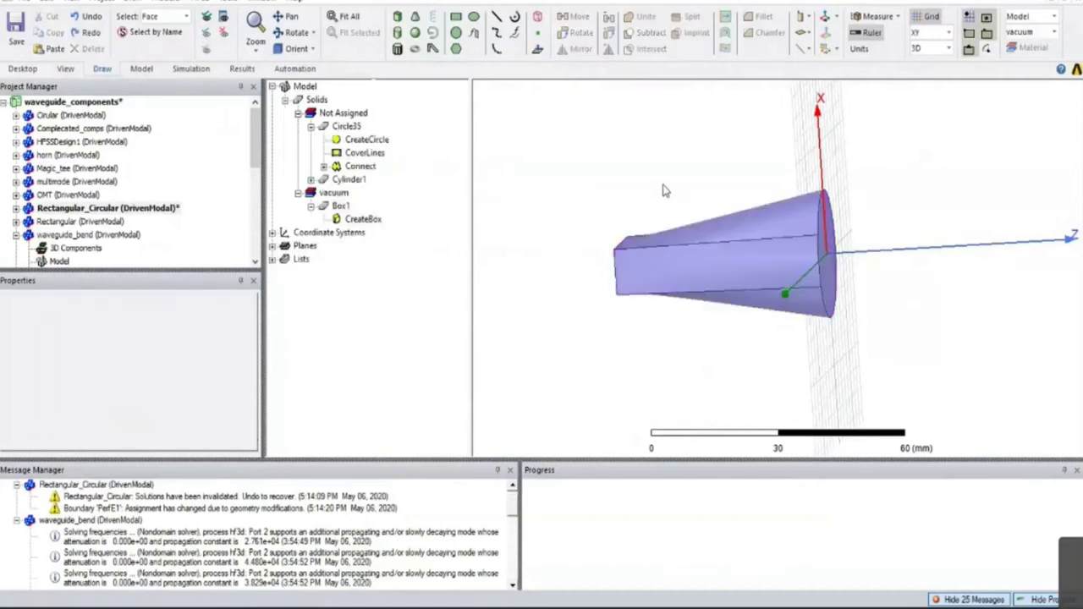
{"action": "key", "text": "ctrl+y"}
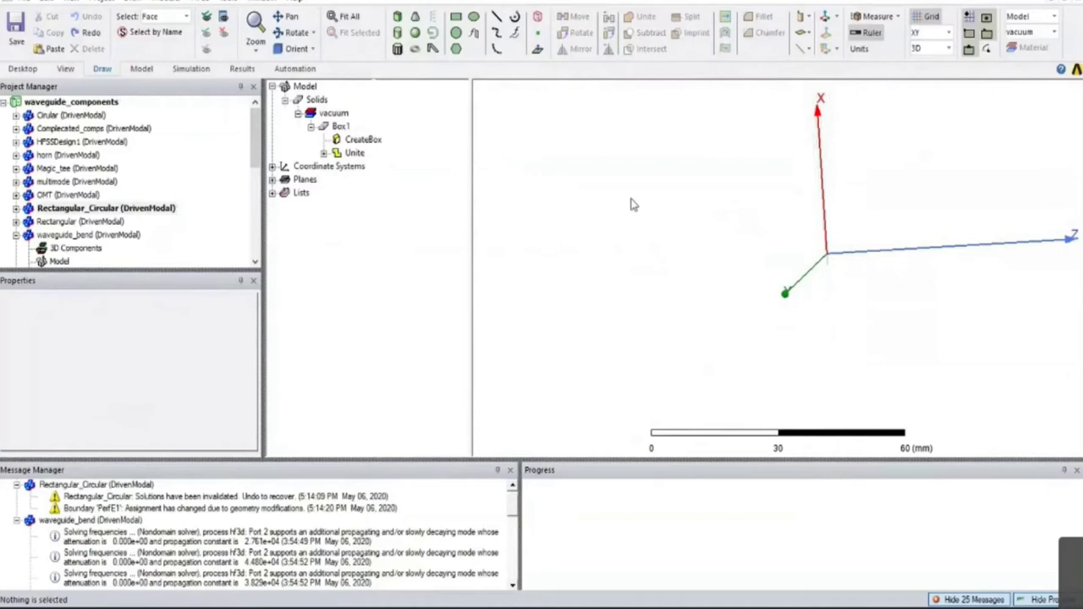
Show the hidden Box1 solid again and fit the whole waveguide transition in the view
{"action": "left_click", "coordinate": [333, 127]}
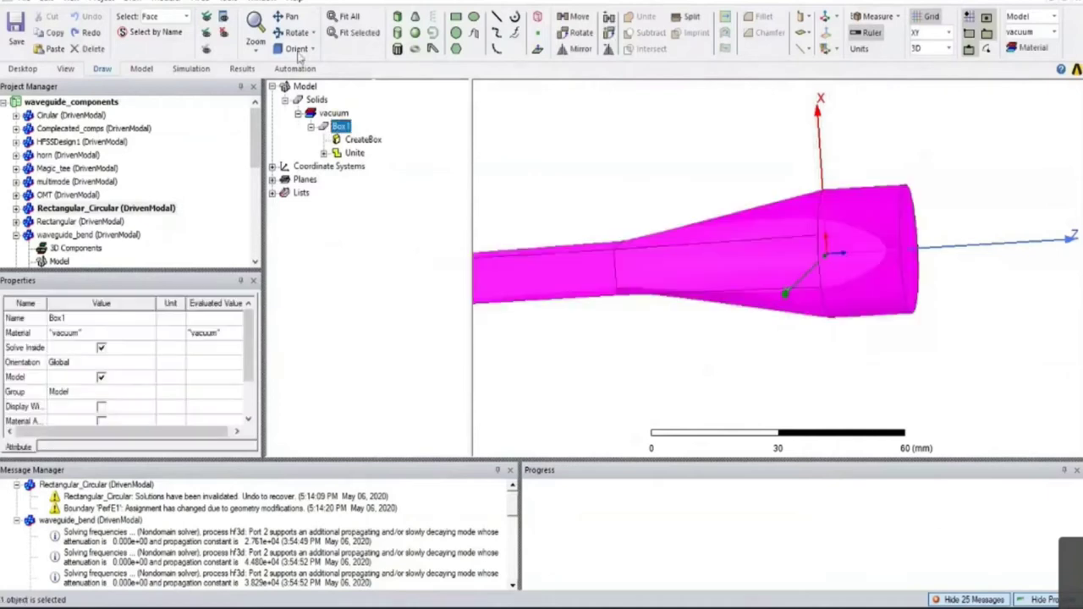
{"action": "left_click", "coordinate": [547, 162]}
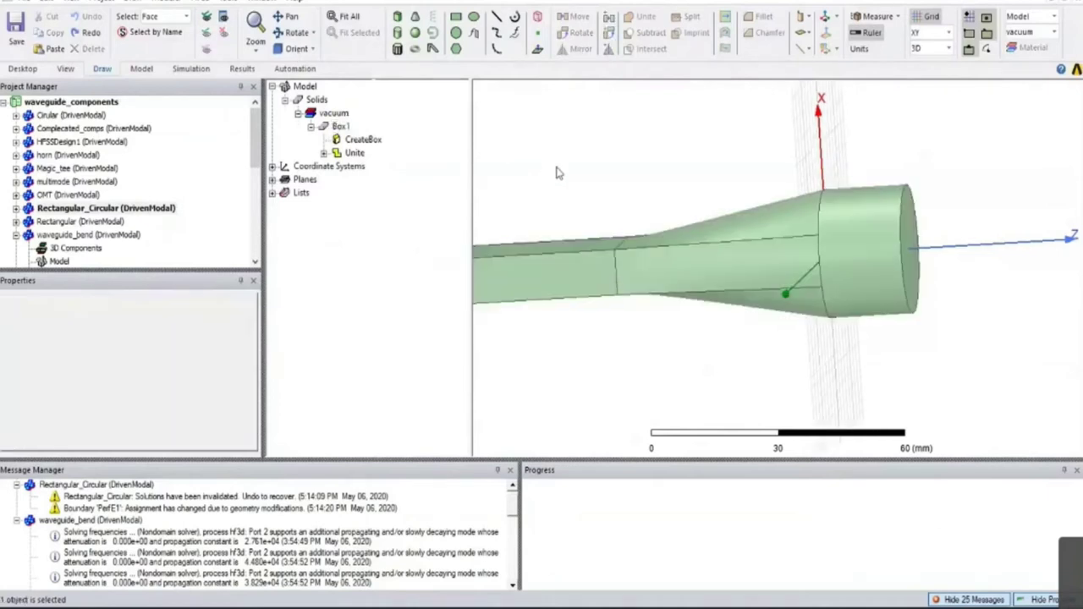
{"action": "key", "text": "ctrl+d"}
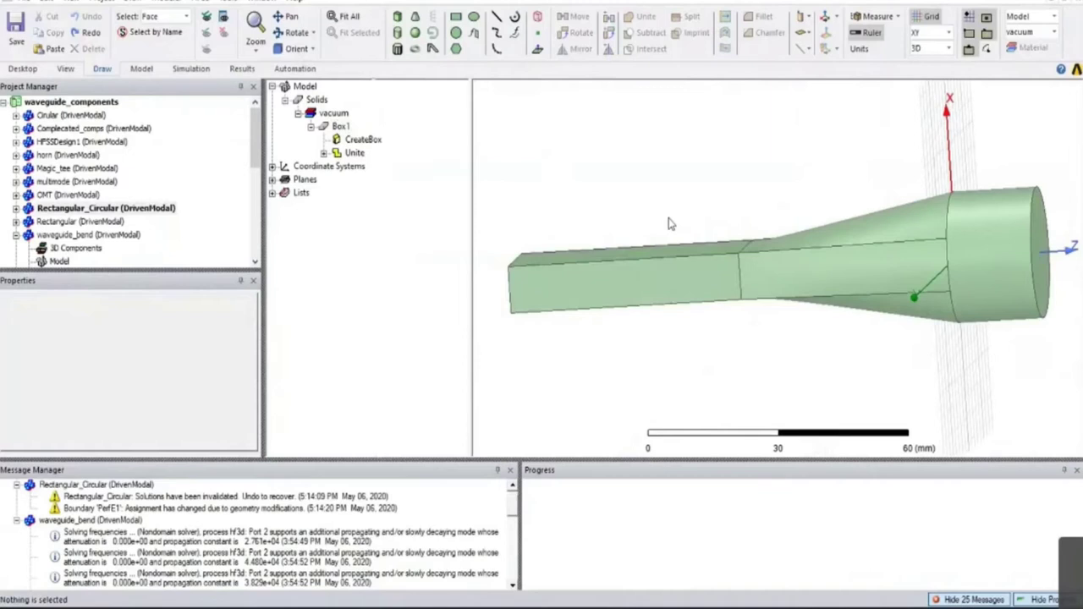
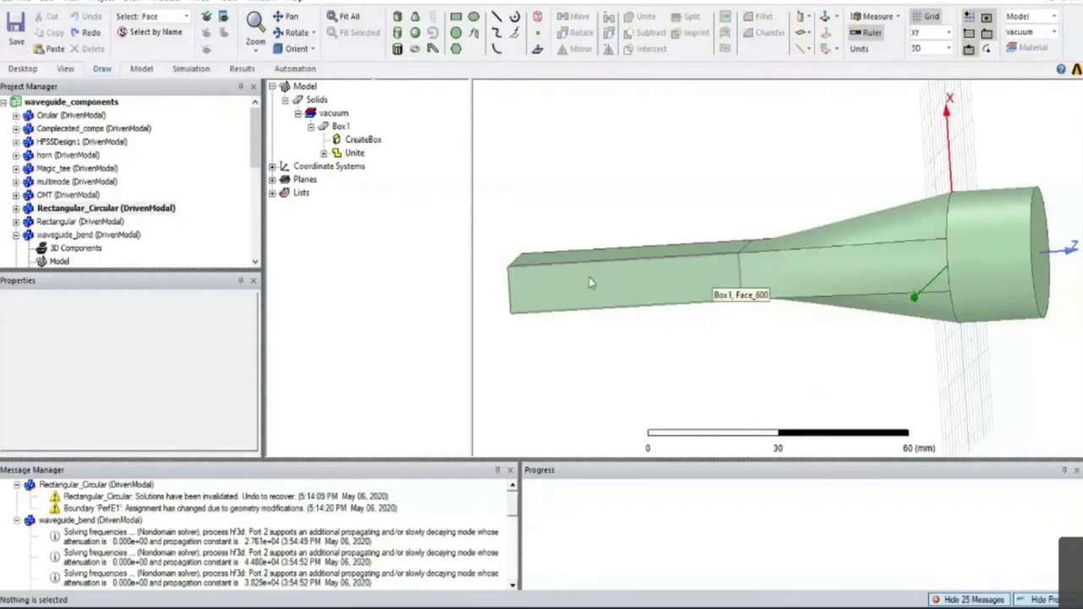
Highlight faces of the transition in turn along the rectangular section, the taper and the circular section
{"action": "left_click", "coordinate": [701, 297]}
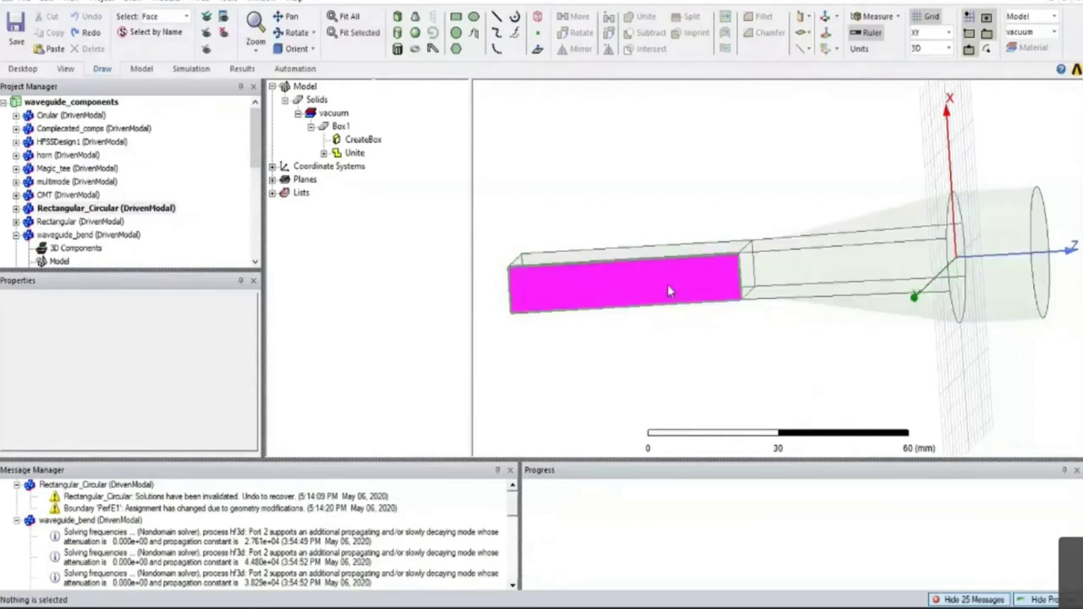
{"action": "left_click", "coordinate": [790, 275]}
{"action": "left_click", "coordinate": [987, 259]}
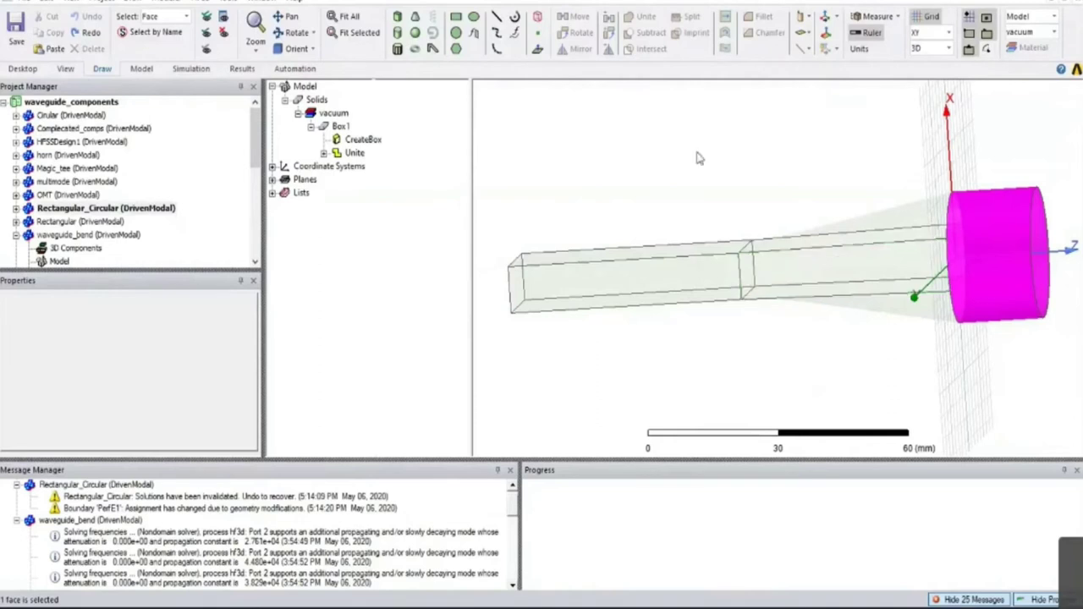
Clear the face selection and inspect wave ports 1 and 2 in the Rectangular_Circular design's excitations
{"action": "left_click", "coordinate": [668, 178]}
{"action": "left_click", "coordinate": [620, 189]}
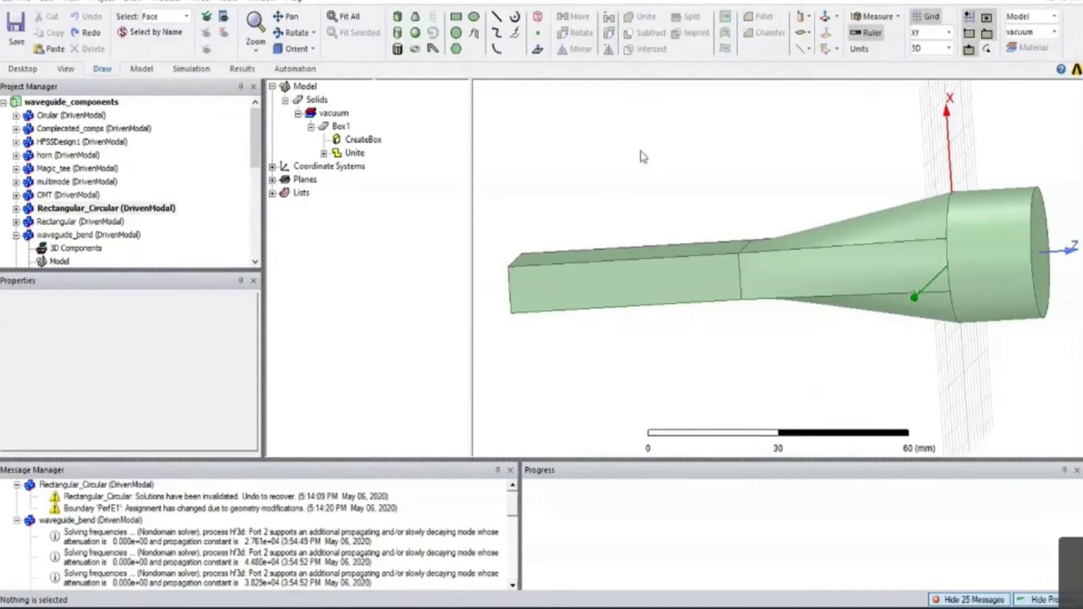
{"action": "left_click", "coordinate": [16, 208]}
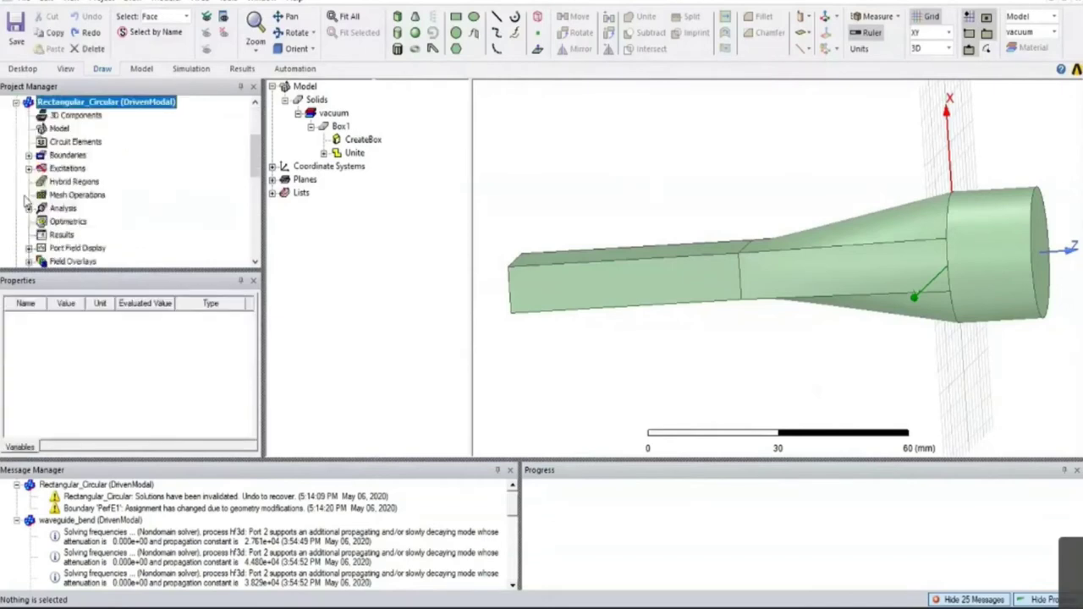
{"action": "left_click", "coordinate": [28, 169]}
{"action": "left_click", "coordinate": [64, 181]}
{"action": "left_click_drag", "start_coordinate": [542, 292], "coordinate": [643, 254], "text": "alt"}
{"action": "left_click", "coordinate": [64, 195]}
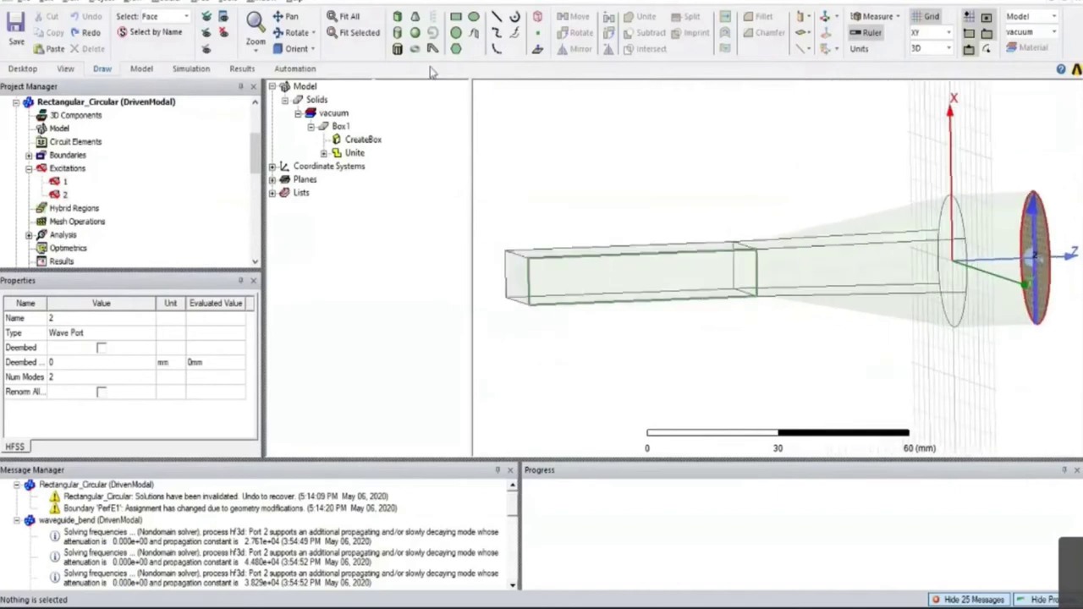
Review the S-matrix solution data of Setup1 at 10 GHz for the Rectangular_Circular design, then close it
{"action": "left_click", "coordinate": [242, 69]}
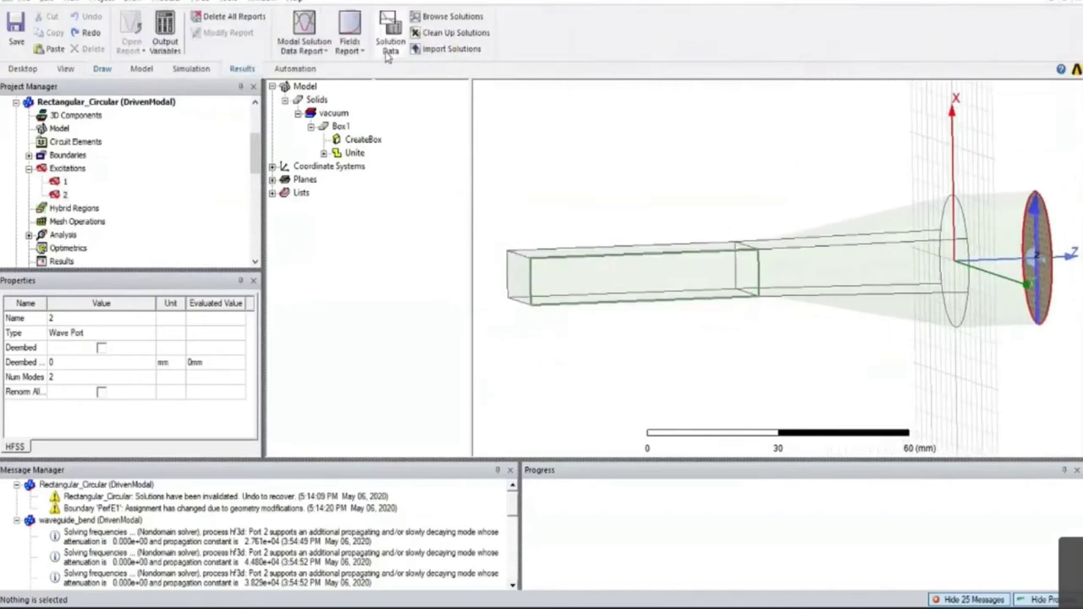
{"action": "left_click", "coordinate": [388, 52]}
{"action": "left_click_drag", "start_coordinate": [514, 100], "coordinate": [581, 98]}
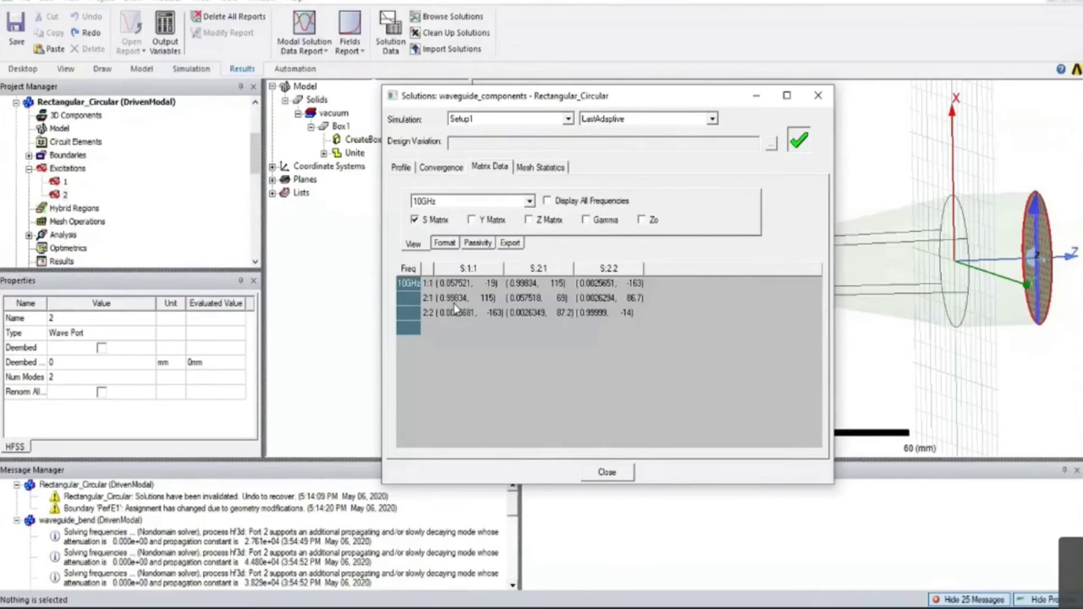
{"action": "left_click", "coordinate": [818, 95]}
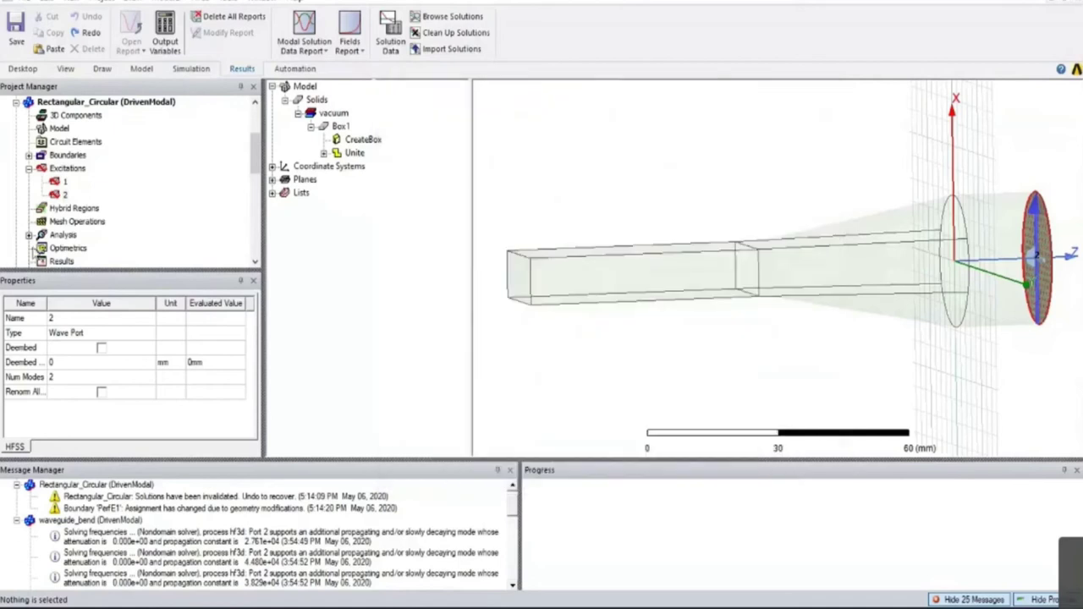
Display the Mag_E1 electric field overlay on the transition and examine it from the circular end and the side
{"action": "left_click", "coordinate": [30, 235]}
{"action": "scroll", "coordinate": [34, 241], "scroll_direction": "down", "scroll_amount": 2}
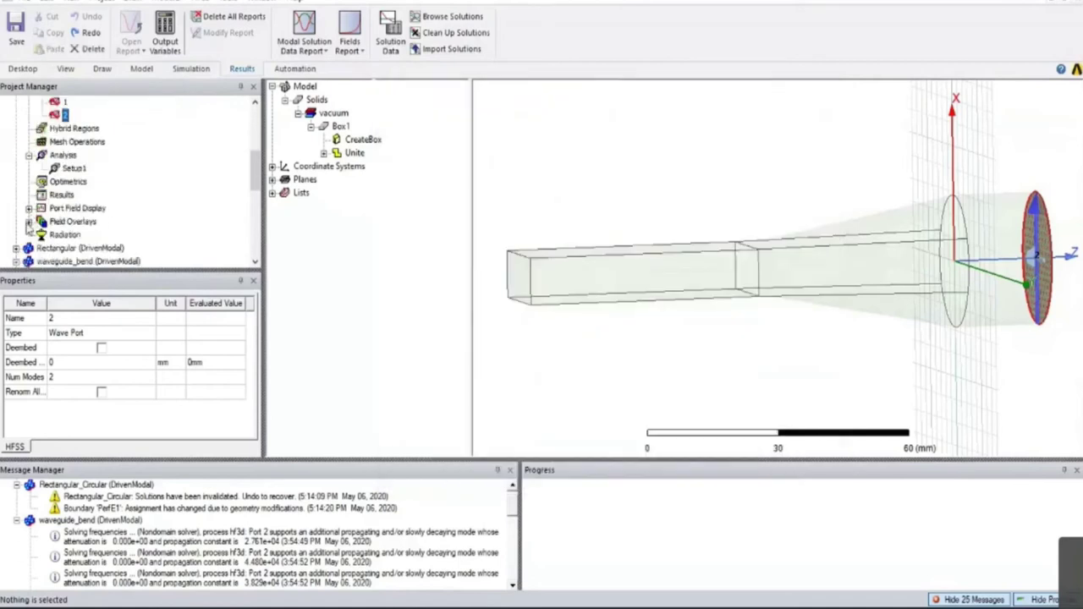
{"action": "left_click", "coordinate": [29, 221]}
{"action": "left_click", "coordinate": [42, 235]}
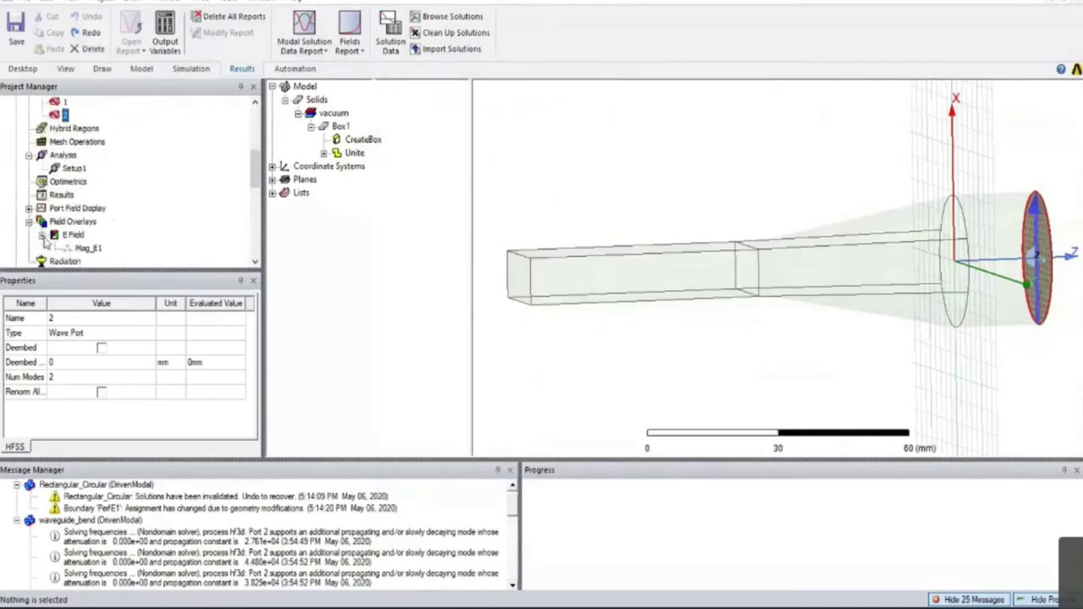
{"action": "left_click", "coordinate": [88, 248]}
{"action": "left_click_drag", "start_coordinate": [654, 229], "coordinate": [904, 241], "text": "alt"}
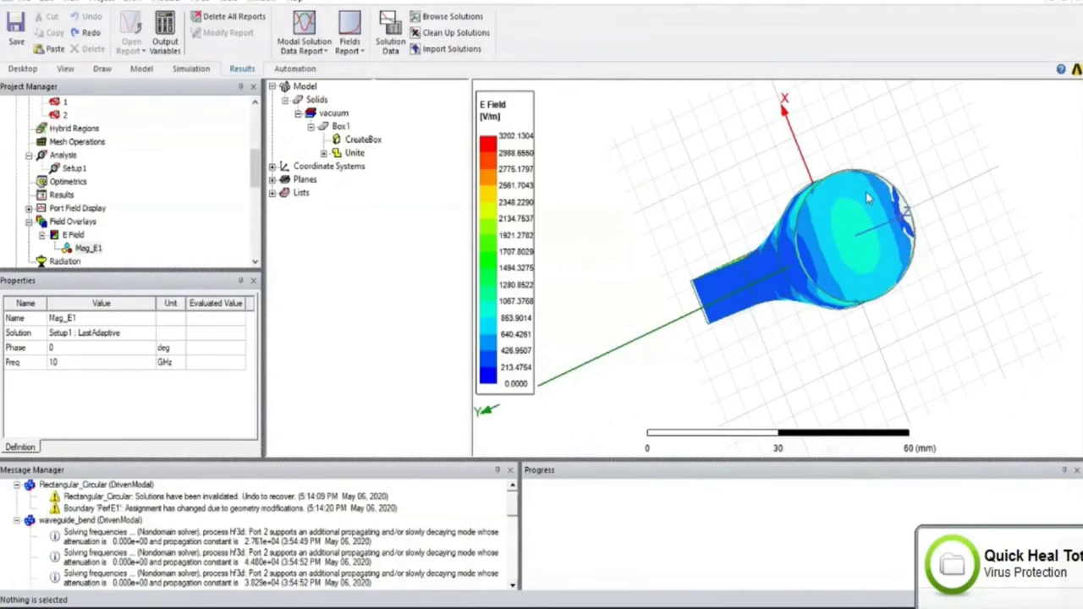
{"action": "left_click_drag", "start_coordinate": [813, 247], "coordinate": [759, 285], "text": "alt"}
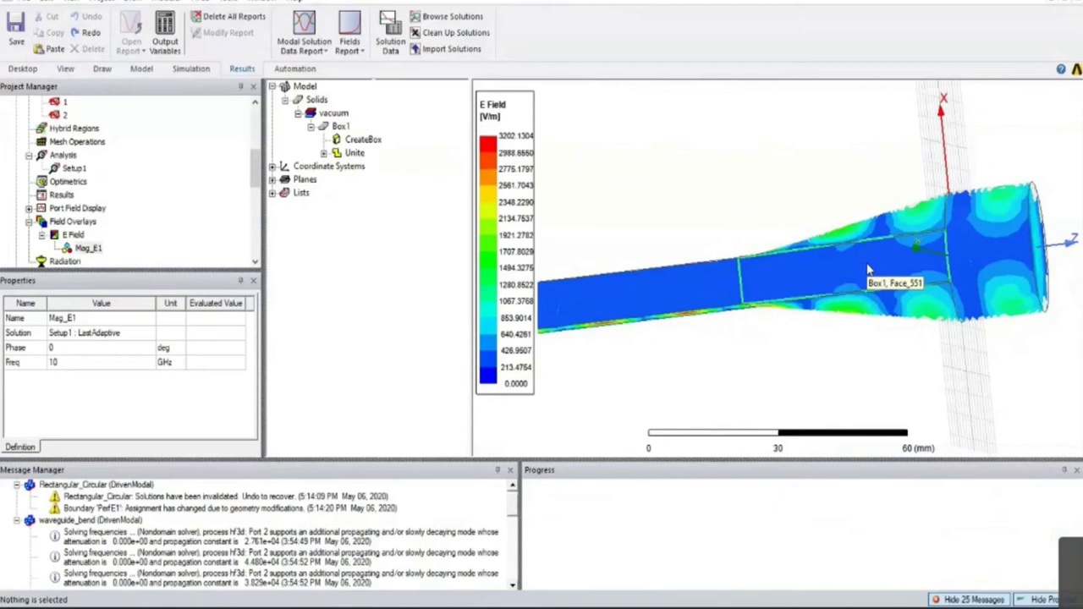
Deselect the field plot, view the transition from its rectangular end and highlight wave port 1
{"action": "left_click", "coordinate": [779, 186]}
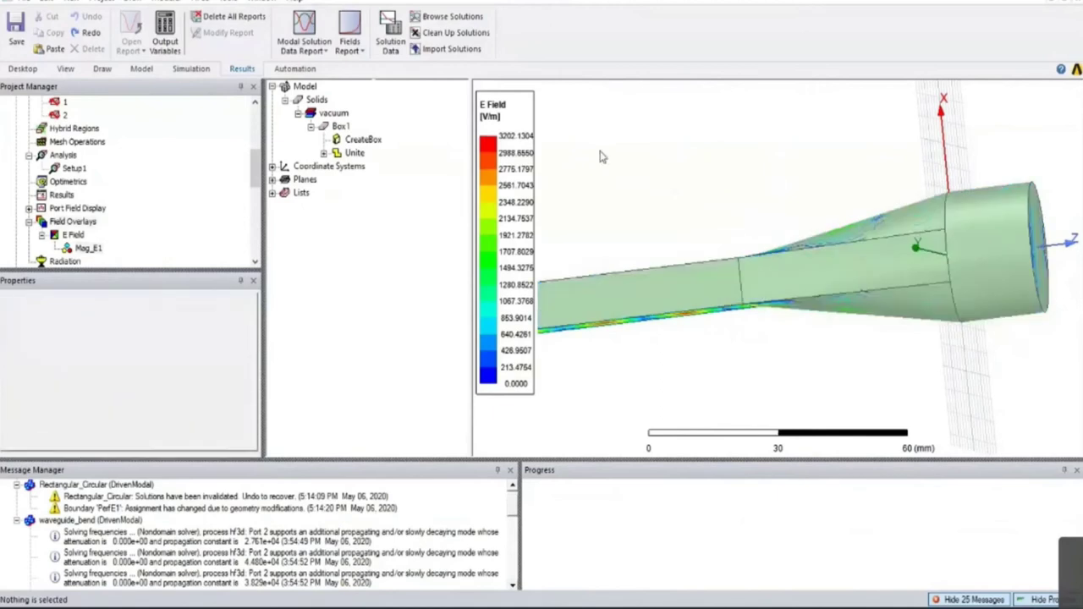
{"action": "scroll", "coordinate": [169, 208], "scroll_direction": "up", "scroll_amount": 1}
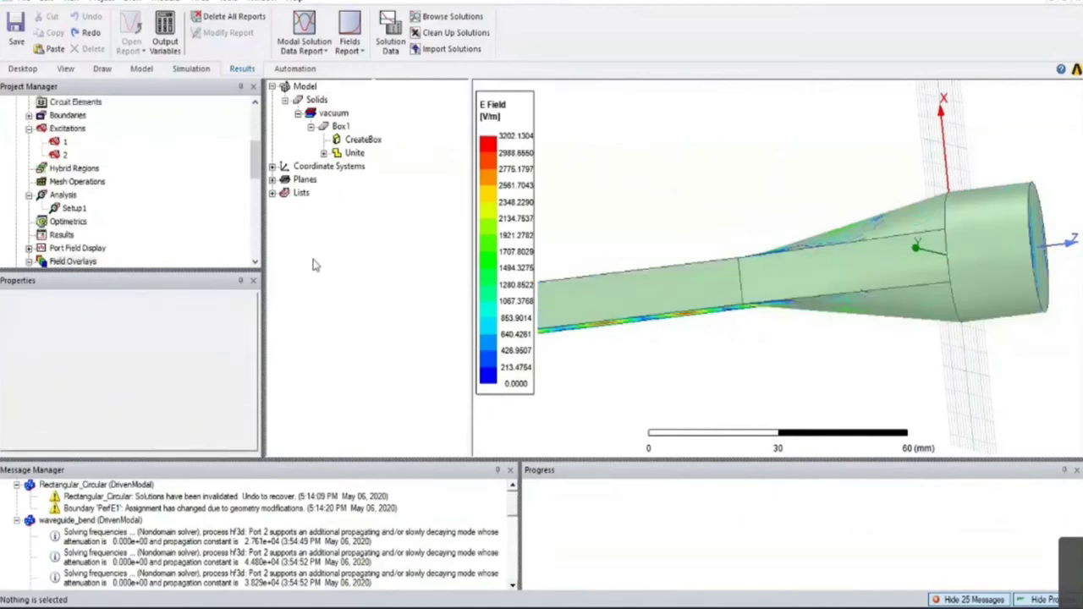
{"action": "double_click", "coordinate": [616, 291], "text": "alt"}
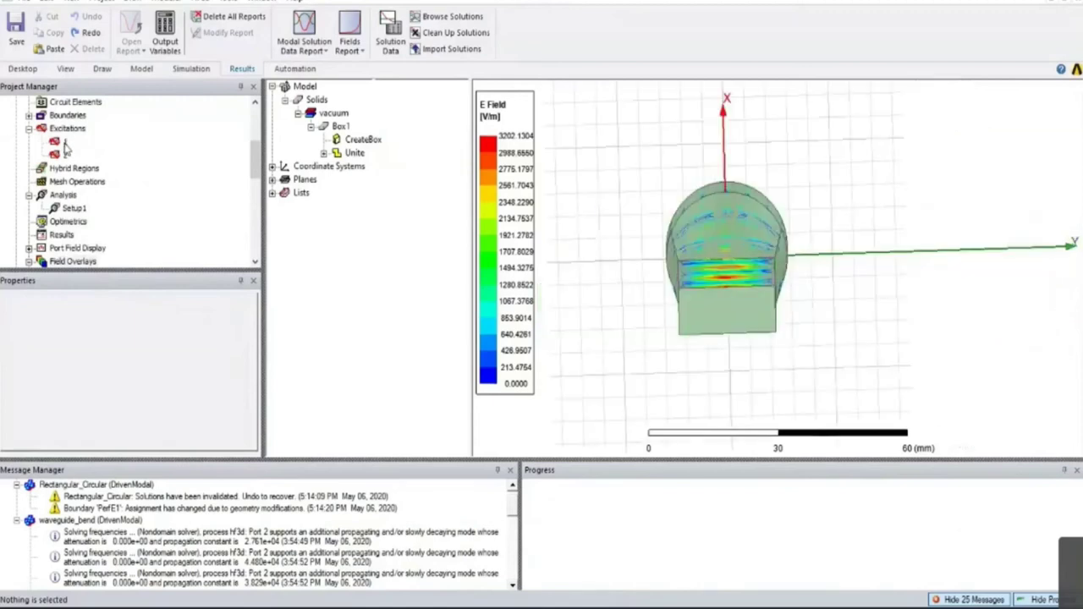
{"action": "left_click", "coordinate": [64, 142]}
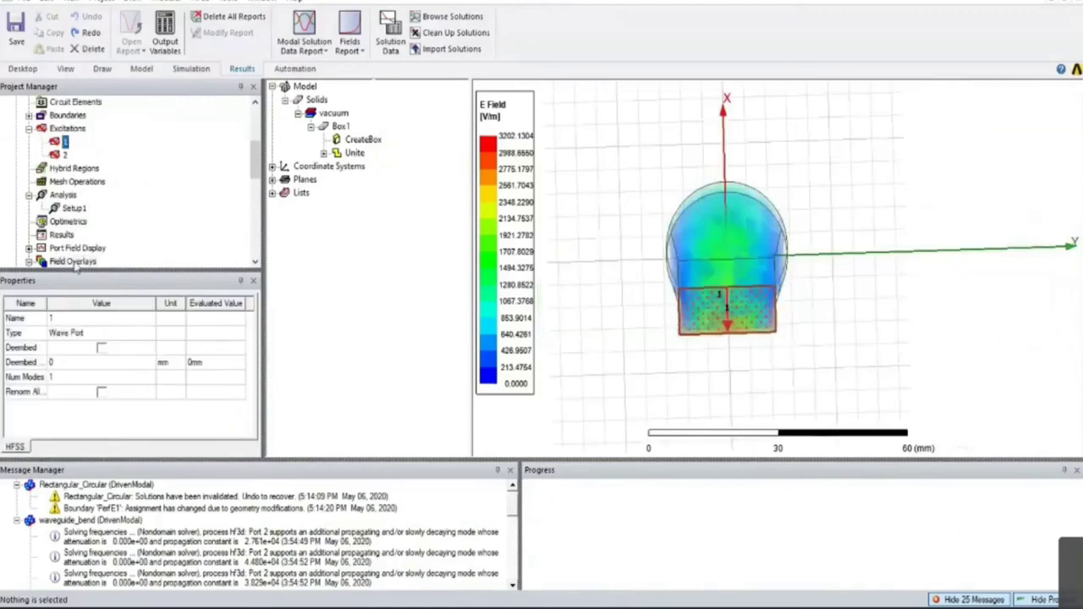
Select the Mag_E1 field plot again and compare the field on the rectangular and circular port faces
{"action": "double_click", "coordinate": [84, 262]}
{"action": "left_click", "coordinate": [89, 208]}
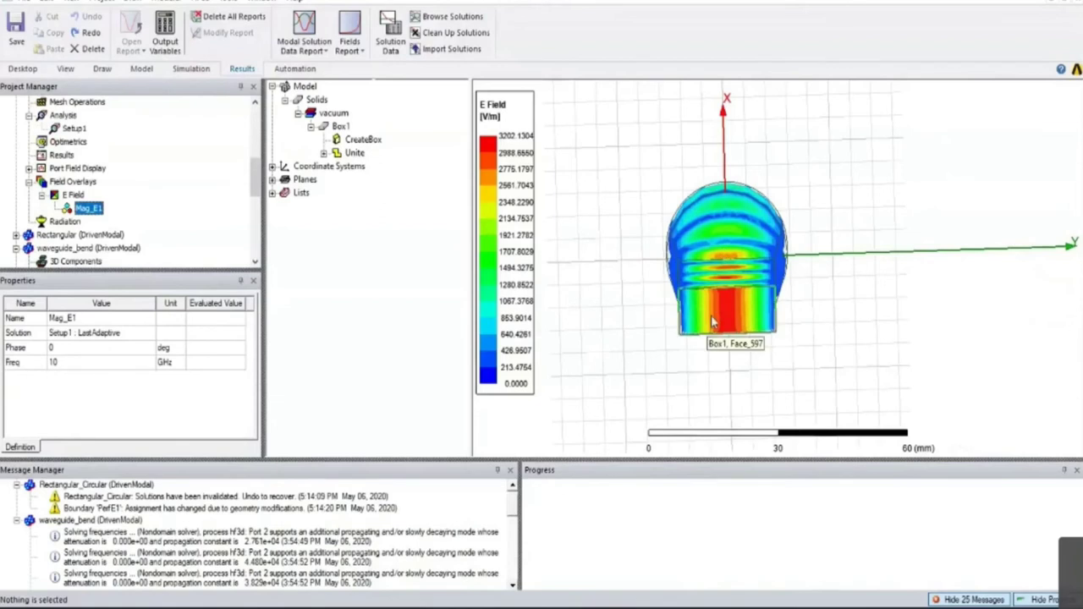
{"action": "left_click_drag", "start_coordinate": [734, 307], "coordinate": [745, 328], "text": "alt"}
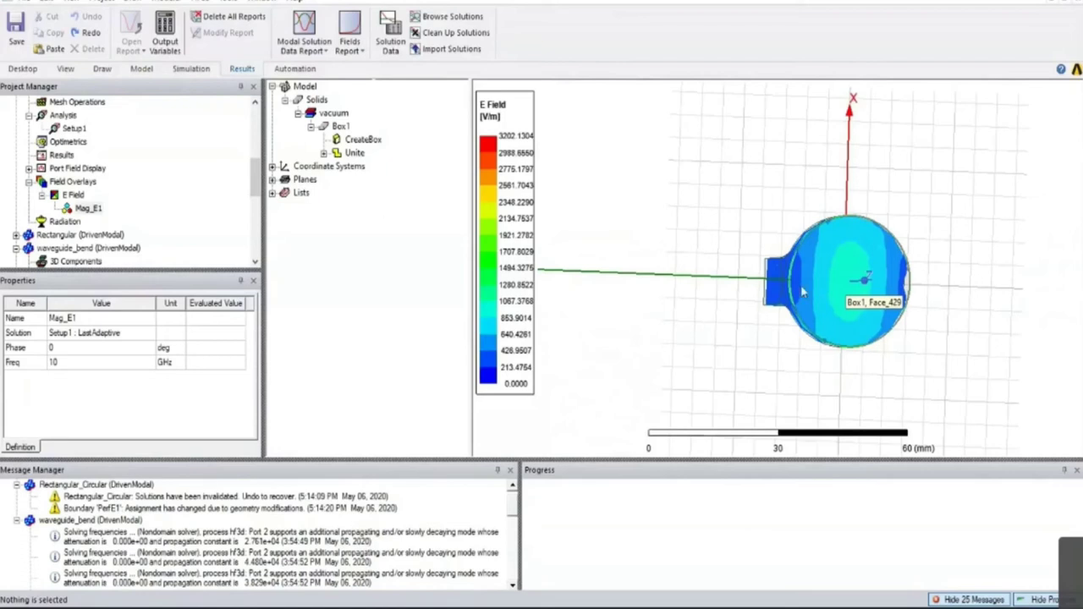
{"action": "scroll", "coordinate": [168, 208], "scroll_direction": "up", "scroll_amount": 2}
{"action": "scroll", "coordinate": [167, 209], "scroll_direction": "up", "scroll_amount": 1}
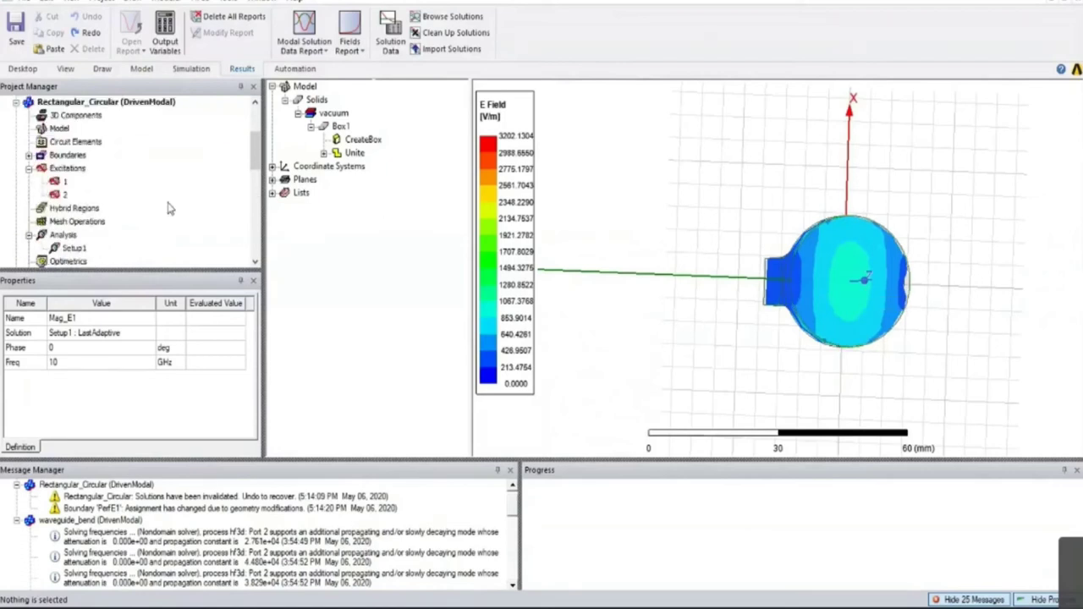